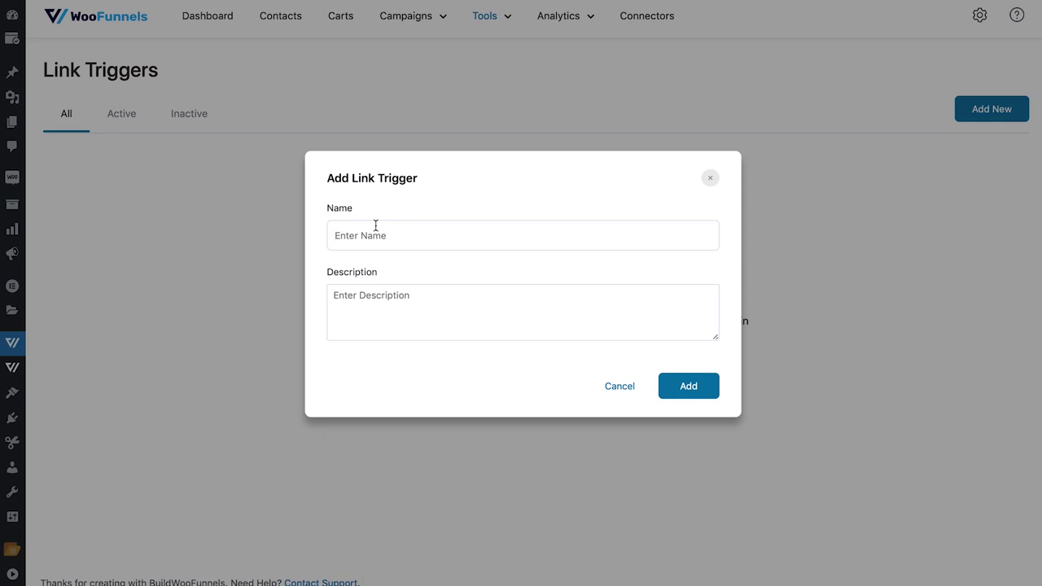
Create a link trigger named "Beginner (Marketer)" with the description "For marketers who are just starting out."
{"action": "type", "text": "Beginner (Marketer)"}
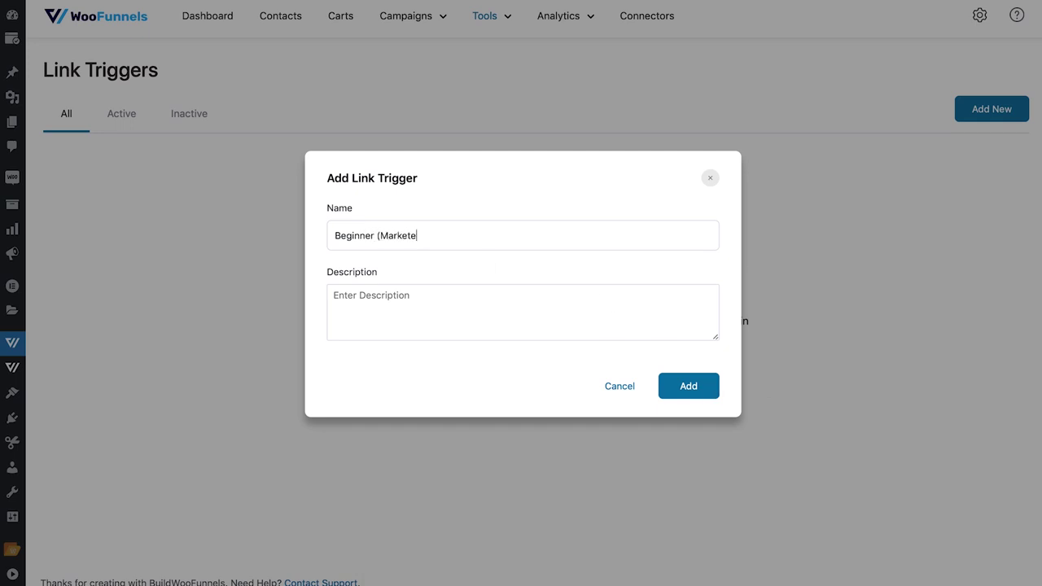
{"action": "left_click", "coordinate": [698, 390]}
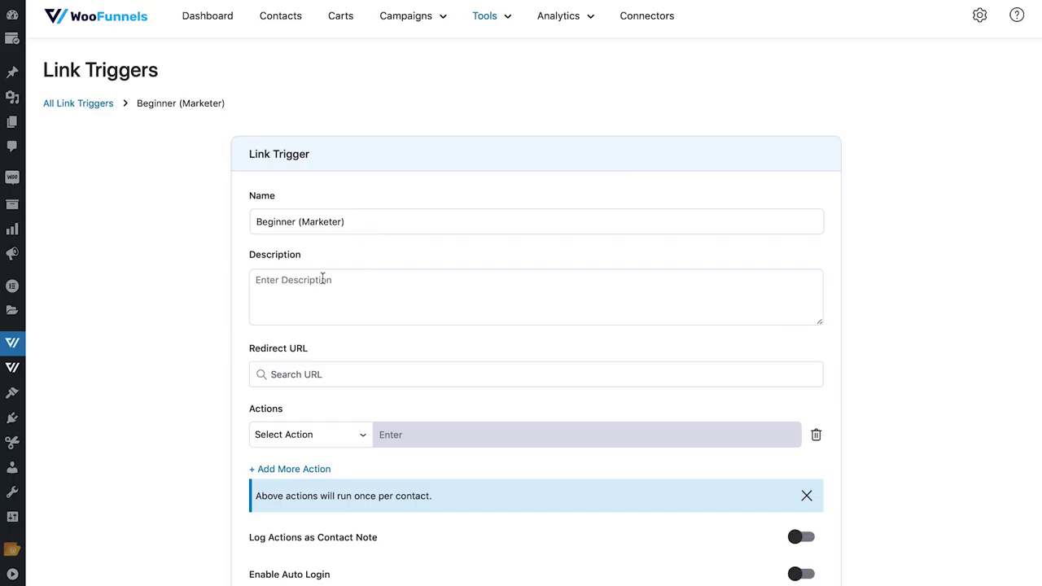
{"action": "left_click", "coordinate": [316, 288]}
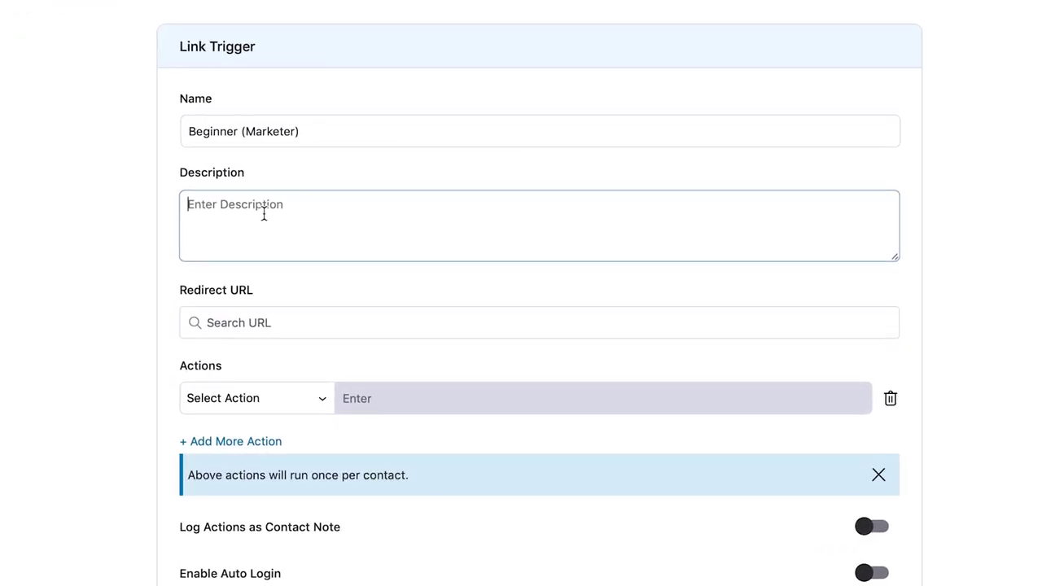
{"action": "type", "text": "For markete"}
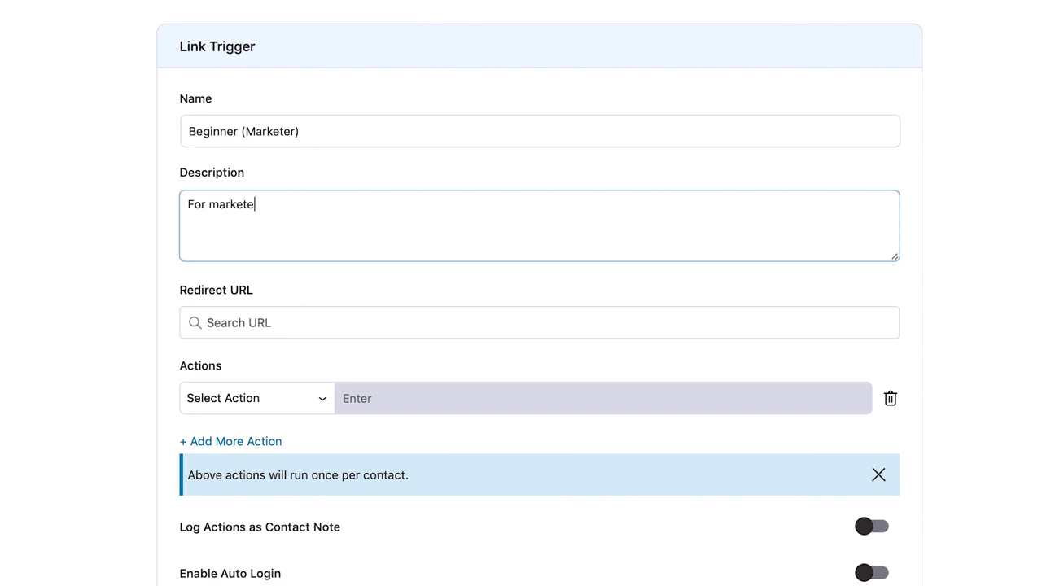
{"action": "type", "text": "rs who are just beginning jthei"}
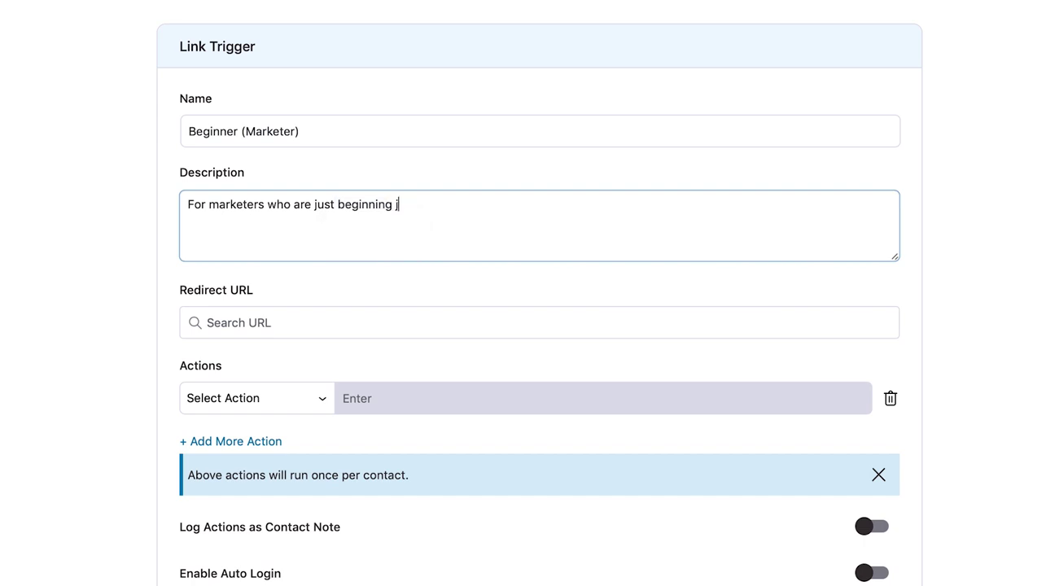
{"action": "key", "text": "BackSpace"}
{"action": "key", "text": "BackSpace"}
{"action": "key", "text": "BackSpace"}
{"action": "key", "text": "BackSpace"}
{"action": "key", "text": "BackSpace"}
{"action": "type", "text": "t"}
{"action": "left_click", "coordinate": [335, 204], "text": "shift"}
{"action": "type", "text": "starting out."}
Open the "Thank you page (Beginners)" page for editing from the list of all pages
{"action": "scroll", "coordinate": [361, 305], "scroll_direction": "down", "scroll_amount": 2}
{"action": "left_click", "coordinate": [291, 248]}
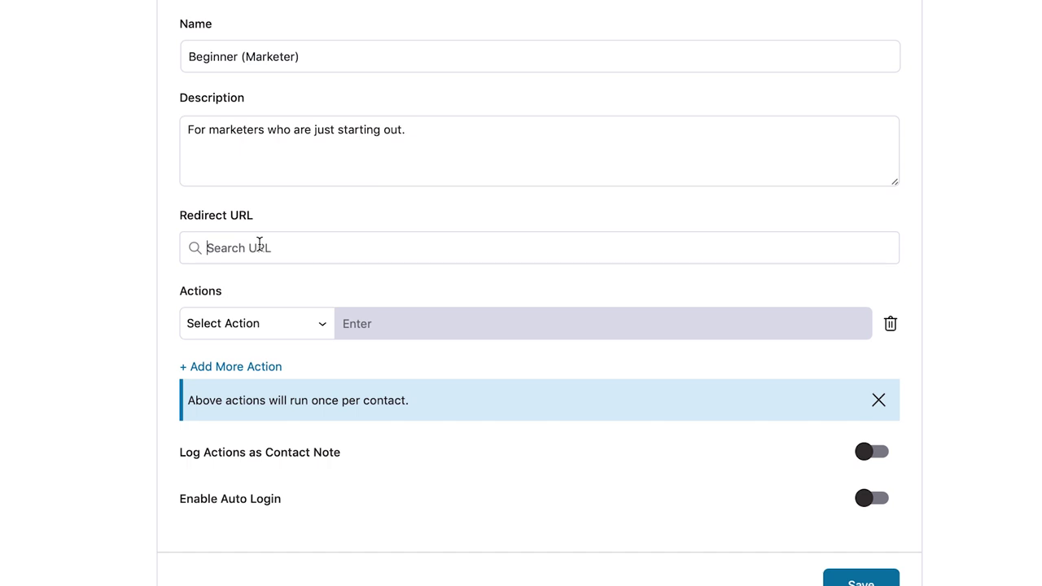
{"action": "left_click", "coordinate": [14, 574]}
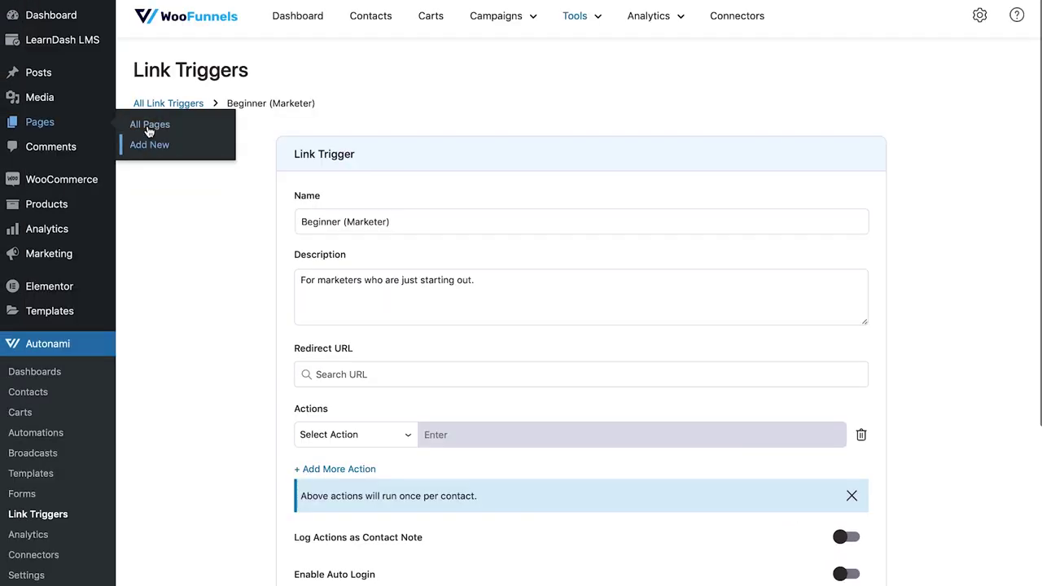
{"action": "left_click", "coordinate": [149, 126]}
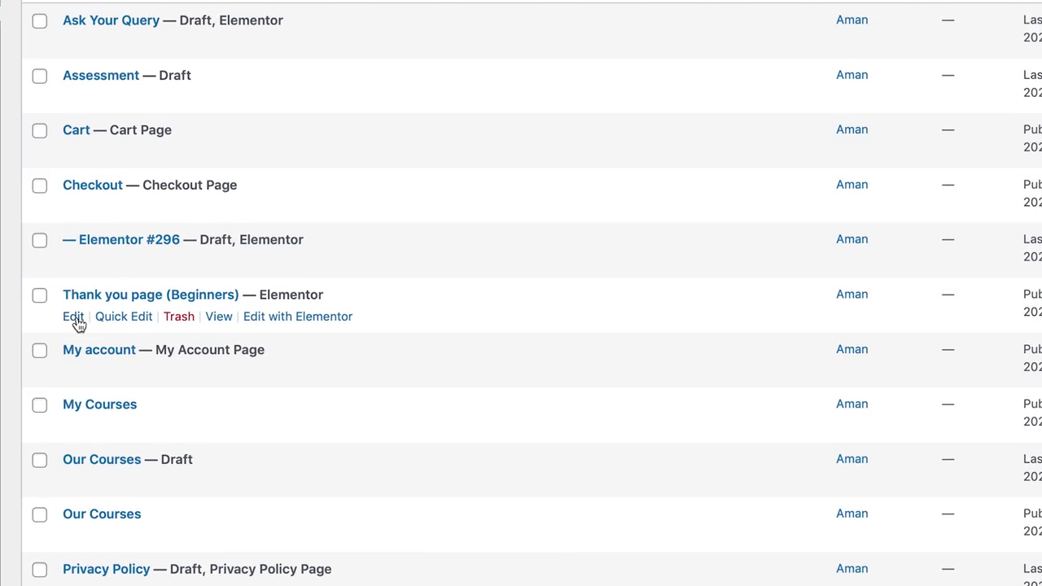
{"action": "left_click", "coordinate": [74, 317]}
Set the link trigger's redirect URL to the copied thank-you-01 page address as a custom URL
{"action": "left_click", "coordinate": [384, 291]}
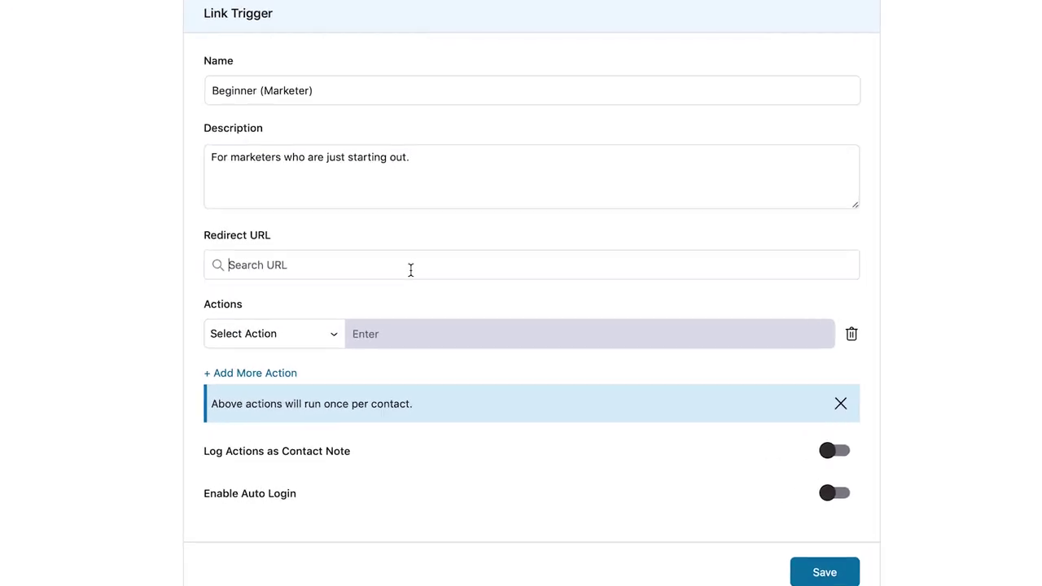
{"action": "left_click", "coordinate": [429, 290]}
{"action": "key", "text": "ctrl+v"}
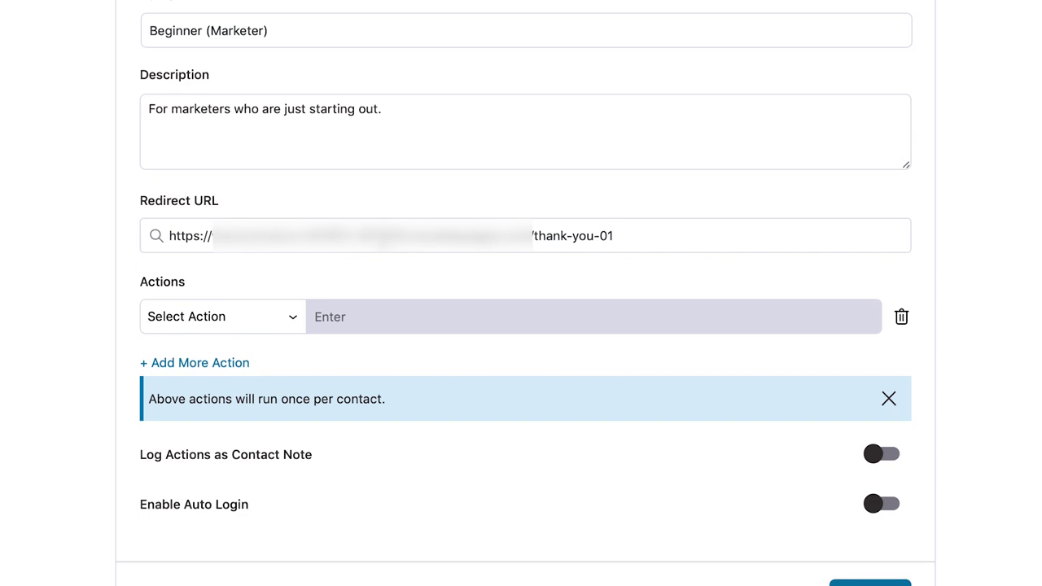
{"action": "left_click", "coordinate": [549, 275]}
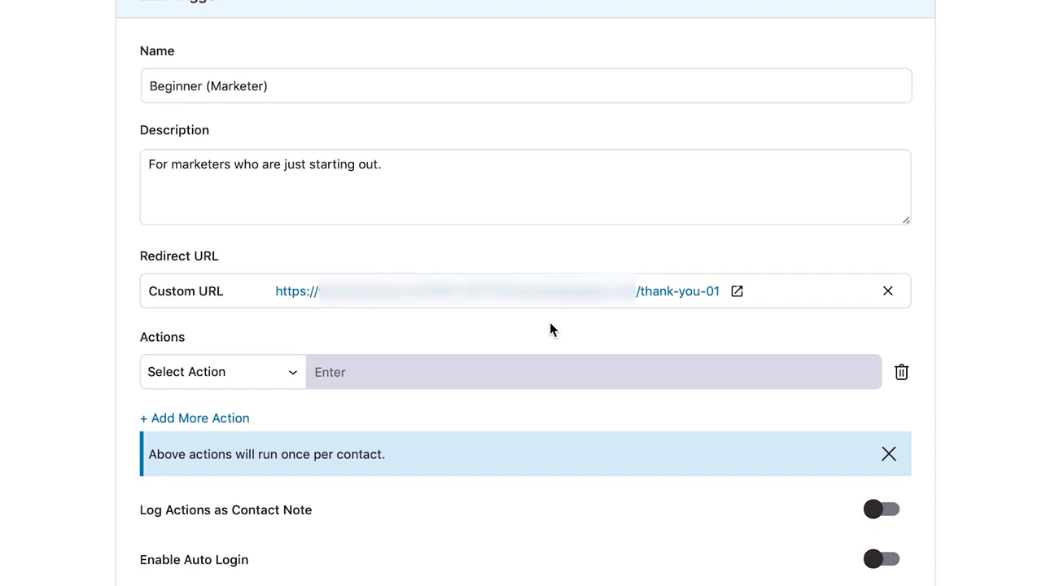
Set the link trigger's first action to Update Fields
{"action": "scroll", "coordinate": [537, 330], "scroll_direction": "down", "scroll_amount": 1}
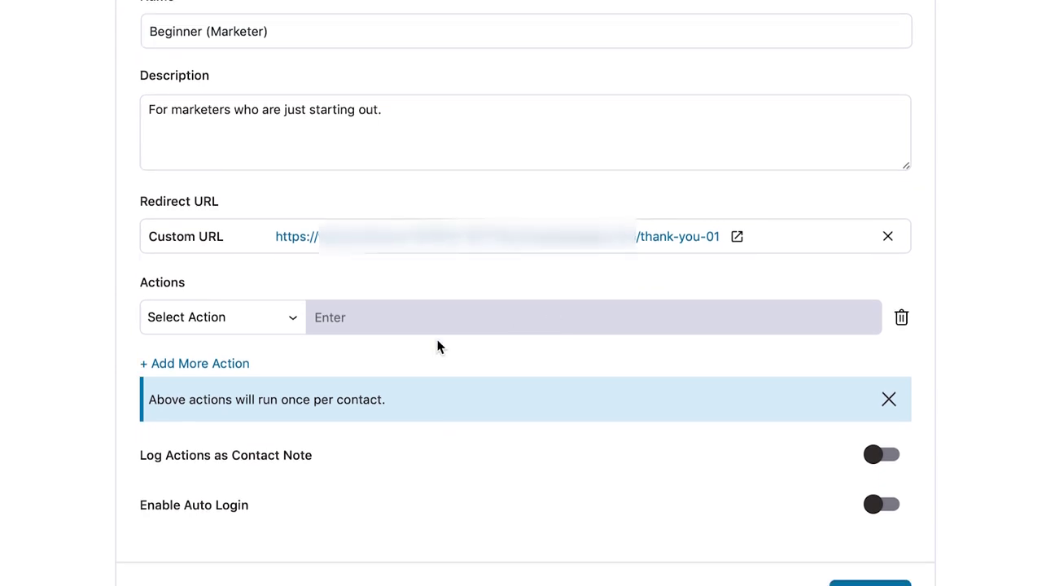
{"action": "left_click", "coordinate": [255, 326]}
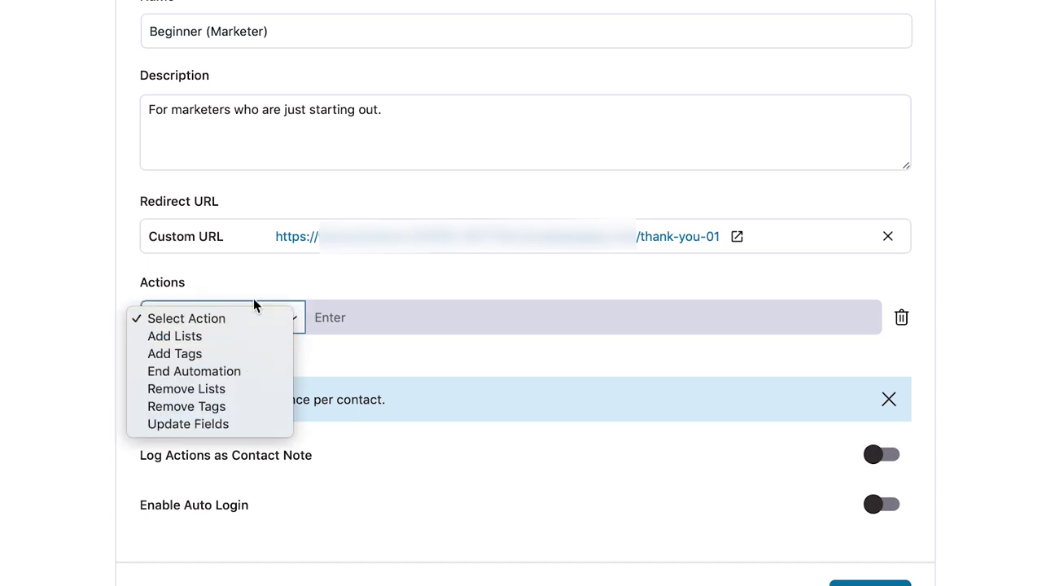
{"action": "left_click", "coordinate": [254, 301]}
{"action": "scroll", "coordinate": [239, 302], "scroll_direction": "down", "scroll_amount": 1}
{"action": "left_click", "coordinate": [234, 300]}
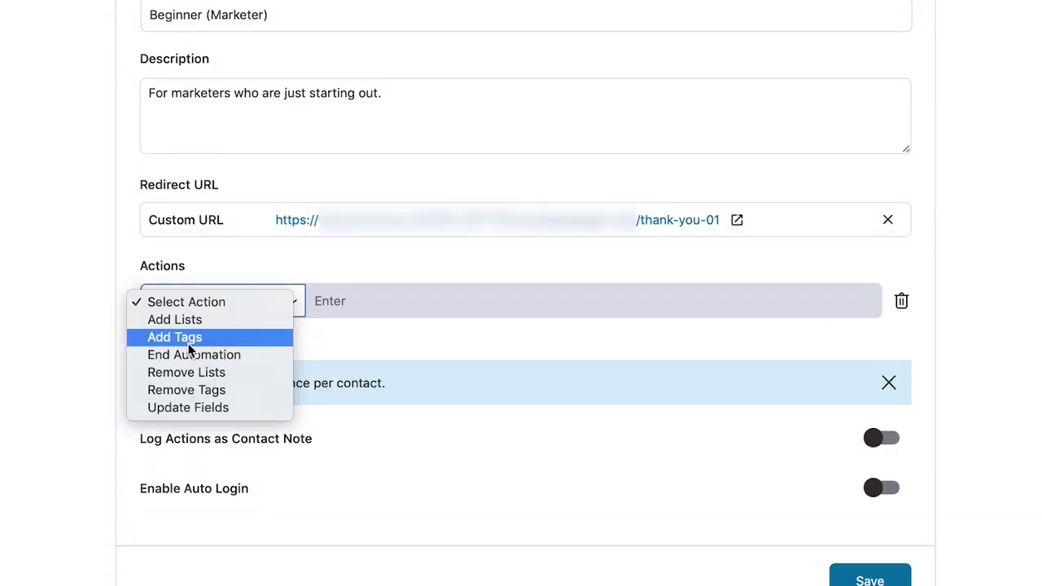
{"action": "left_click", "coordinate": [193, 407]}
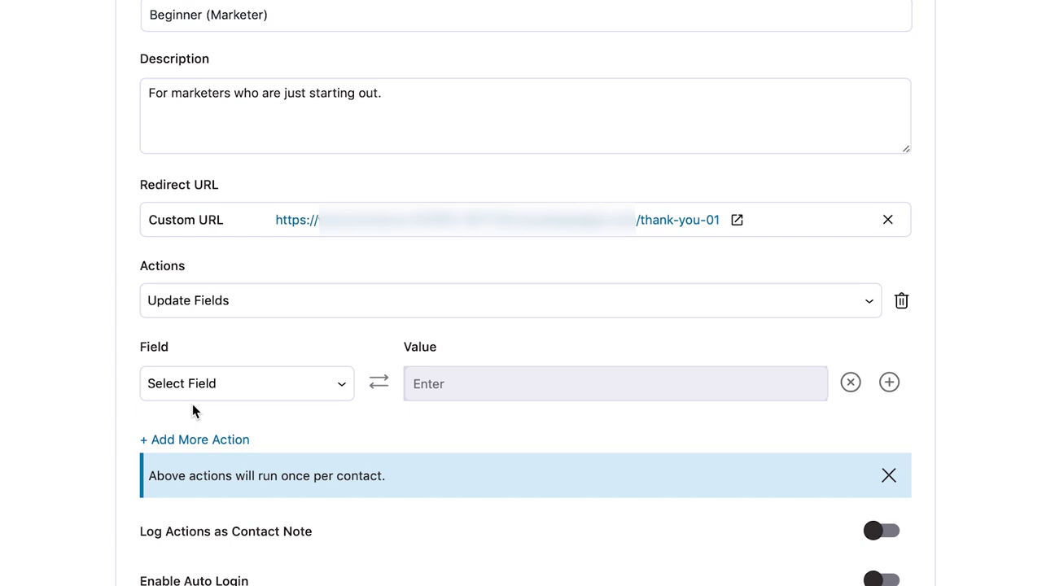
Make the Update Fields action set the Marketing Stage field to "beginner"
{"action": "left_click", "coordinate": [240, 389]}
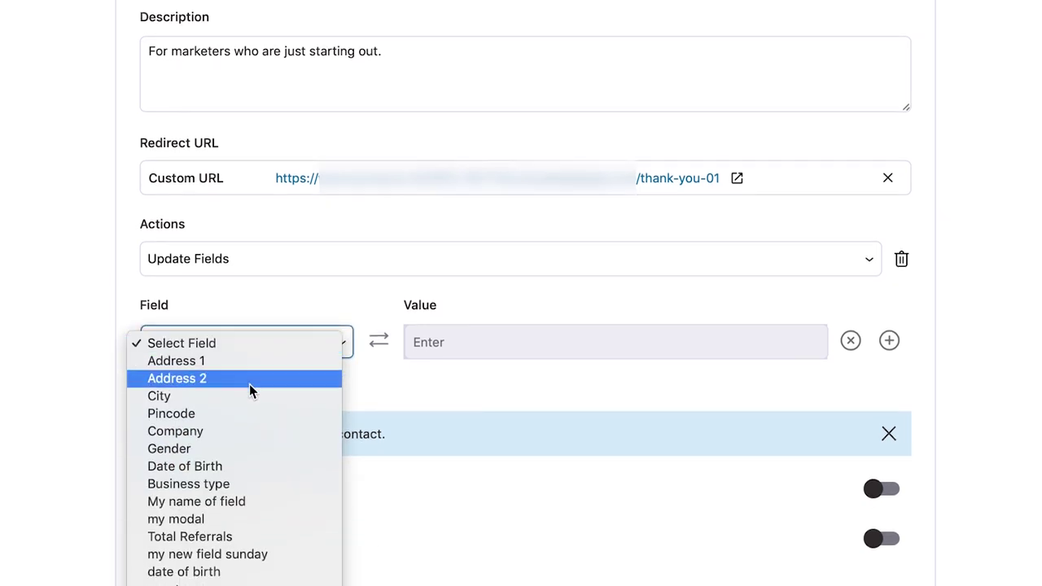
{"action": "scroll", "coordinate": [244, 481], "scroll_direction": "down", "scroll_amount": 2}
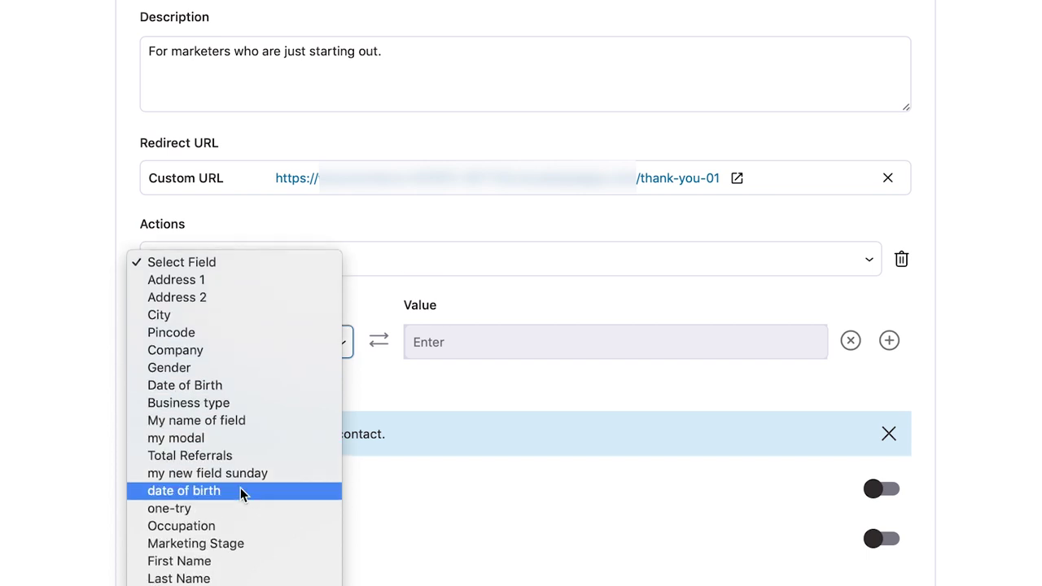
{"action": "left_click", "coordinate": [228, 543]}
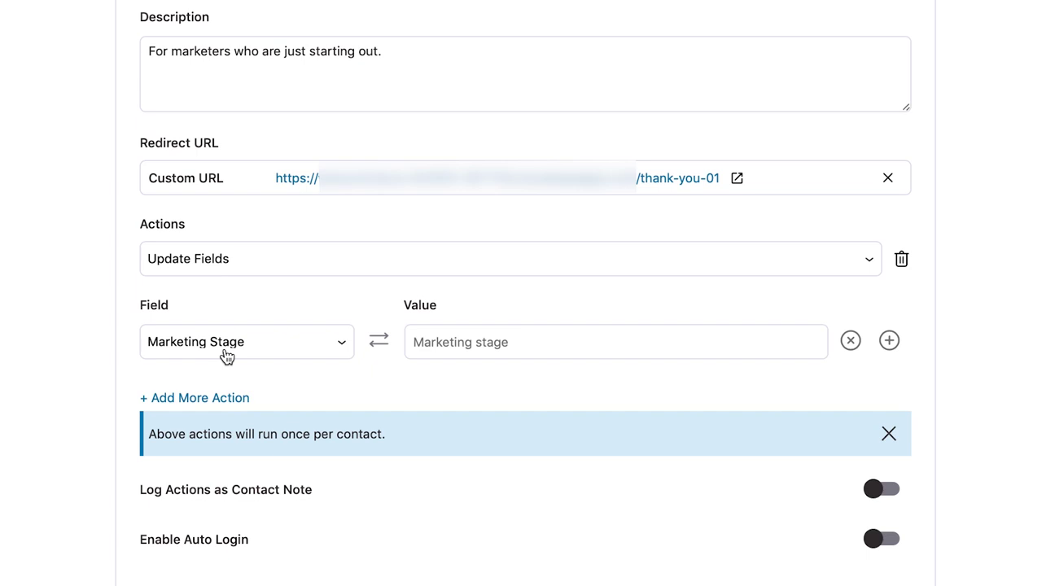
{"action": "left_click", "coordinate": [472, 332]}
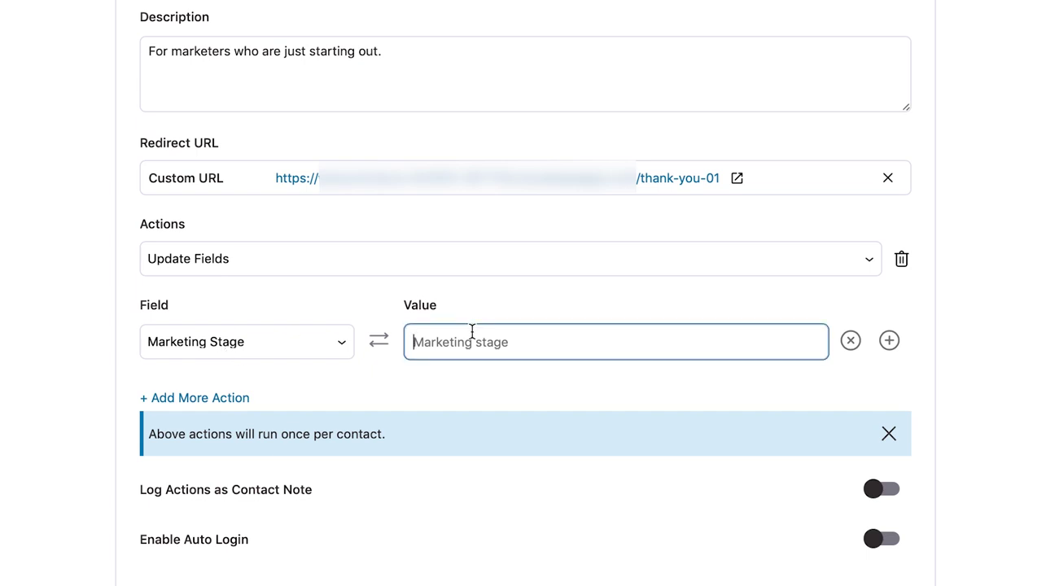
{"action": "type", "text": "beginner"}
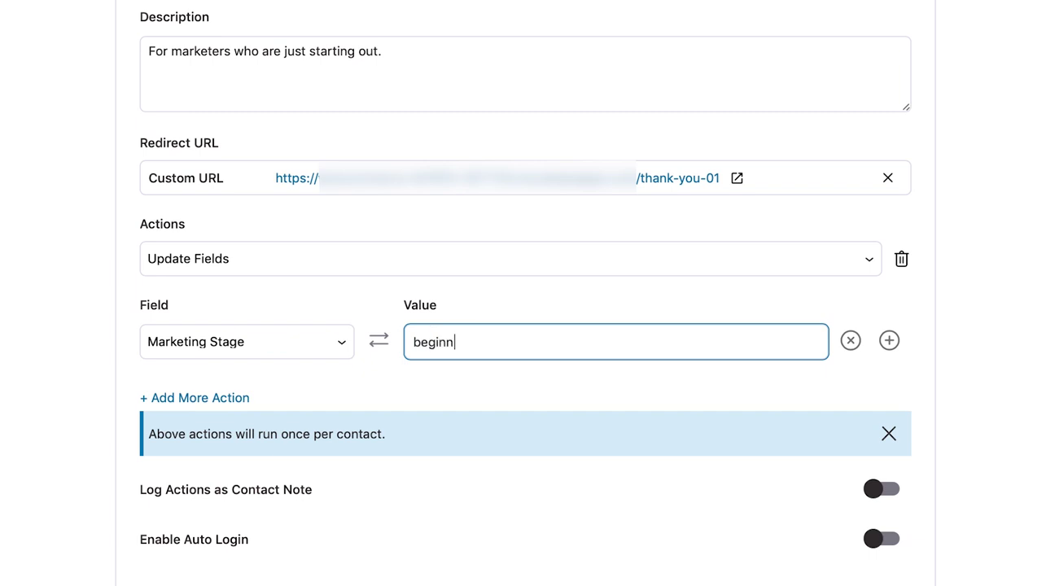
{"action": "left_click", "coordinate": [522, 301]}
{"action": "scroll", "coordinate": [522, 301], "scroll_direction": "up", "scroll_amount": 3}
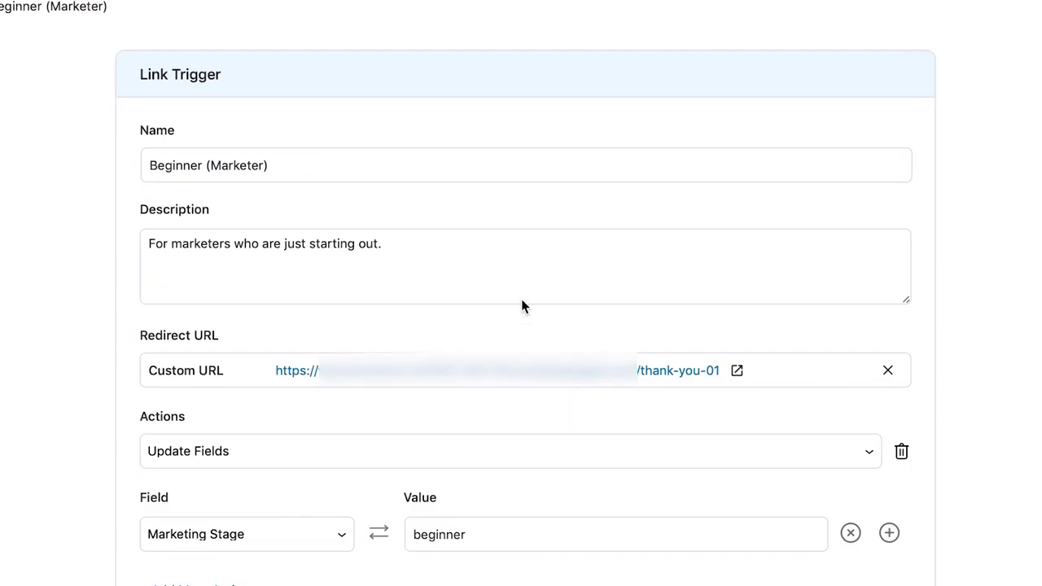
{"action": "scroll", "coordinate": [521, 301], "scroll_direction": "down", "scroll_amount": 2}
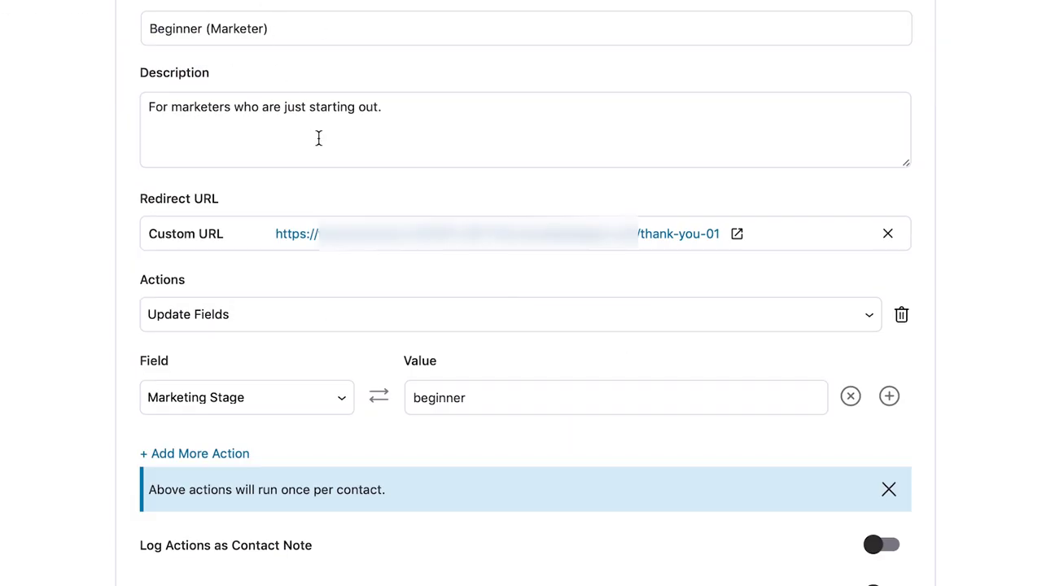
{"action": "scroll", "coordinate": [326, 244], "scroll_direction": "down", "scroll_amount": 4}
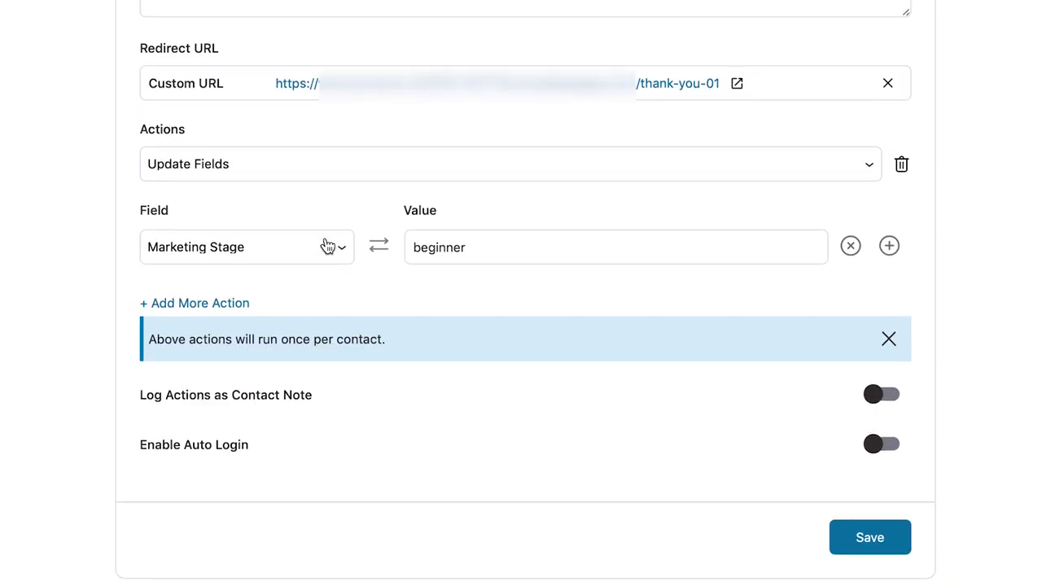
{"action": "left_click", "coordinate": [240, 308]}
{"action": "left_click", "coordinate": [240, 316]}
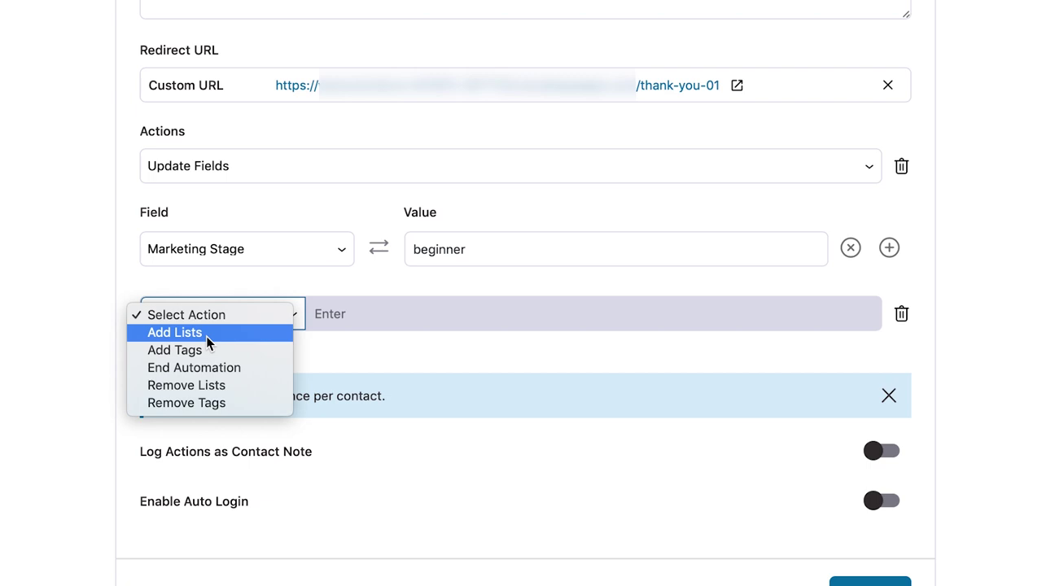
{"action": "left_click", "coordinate": [29, 344]}
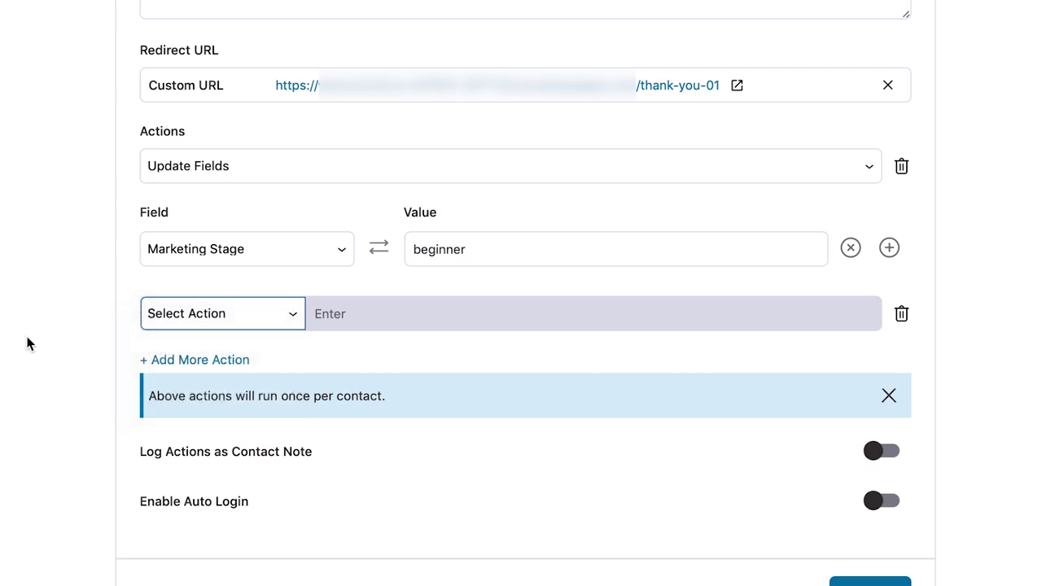
{"action": "left_click", "coordinate": [901, 314]}
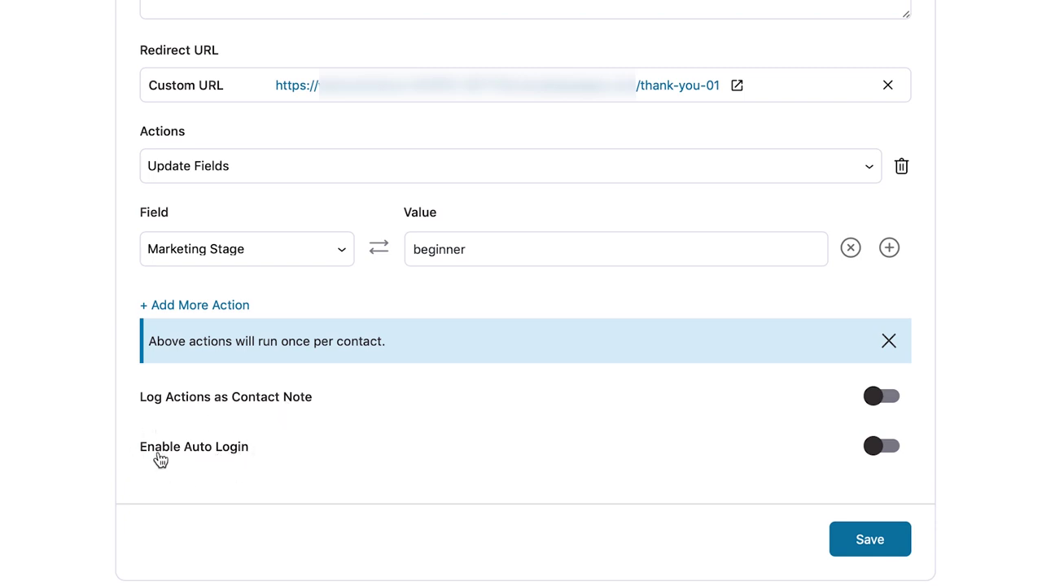
Enable Log Actions as Contact Note for the Beginner (Marketer) link trigger and save it
{"action": "left_click", "coordinate": [889, 397]}
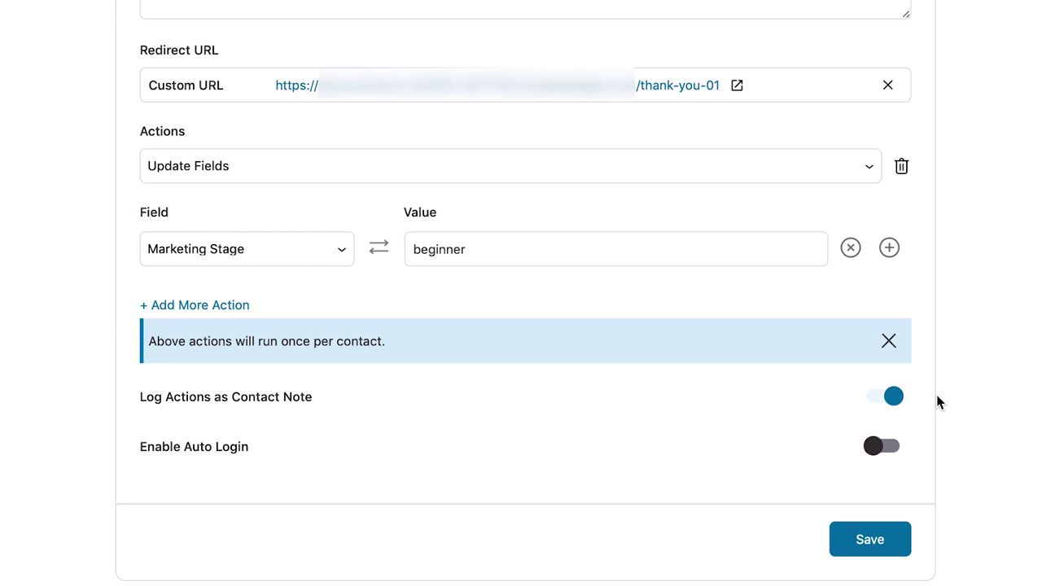
{"action": "scroll", "coordinate": [950, 391], "scroll_direction": "up", "scroll_amount": 3}
{"action": "scroll", "coordinate": [950, 391], "scroll_direction": "down", "scroll_amount": 3}
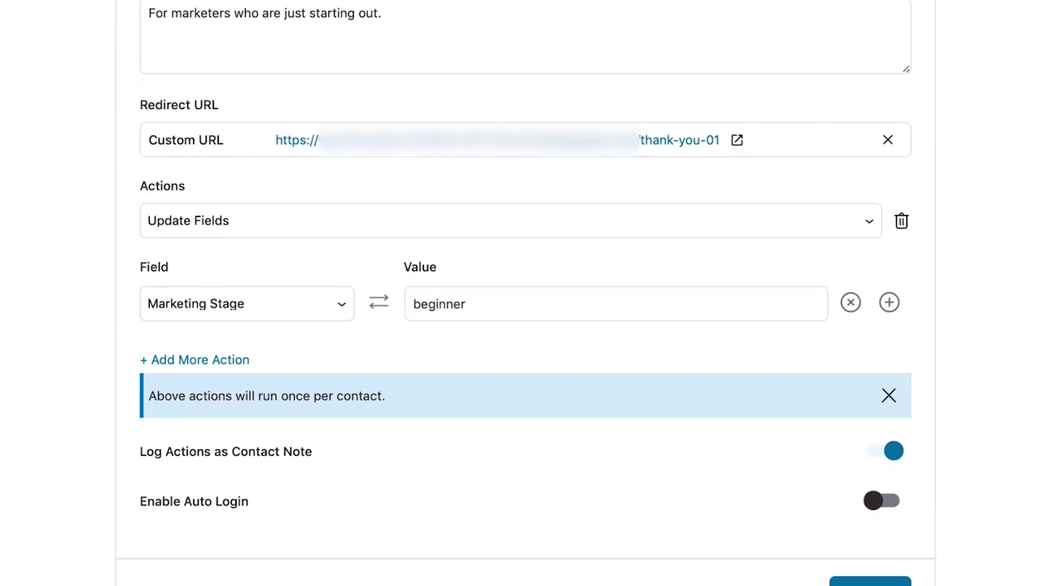
{"action": "scroll", "coordinate": [951, 390], "scroll_direction": "down", "scroll_amount": 1}
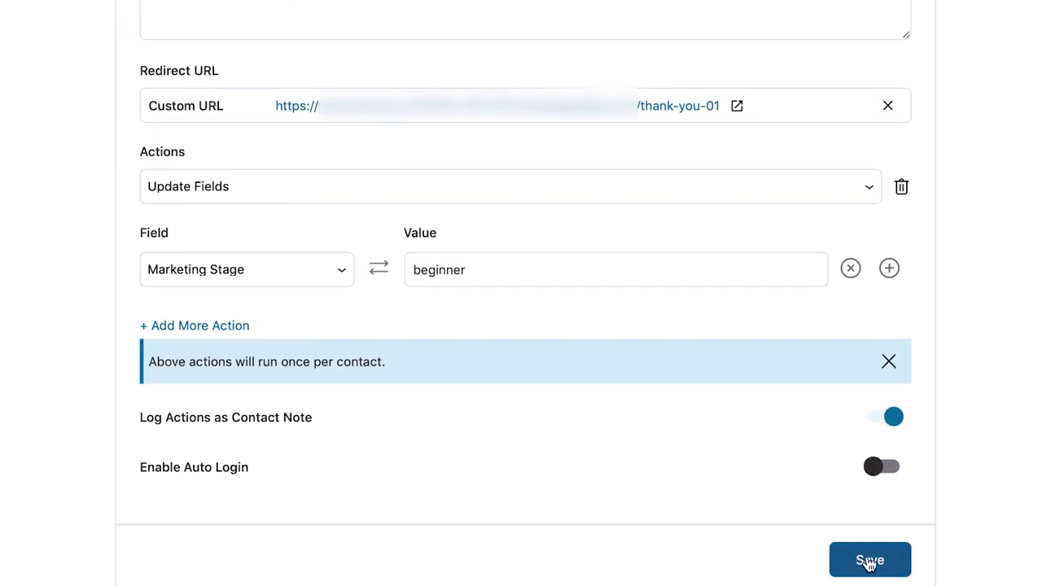
{"action": "left_click", "coordinate": [869, 561]}
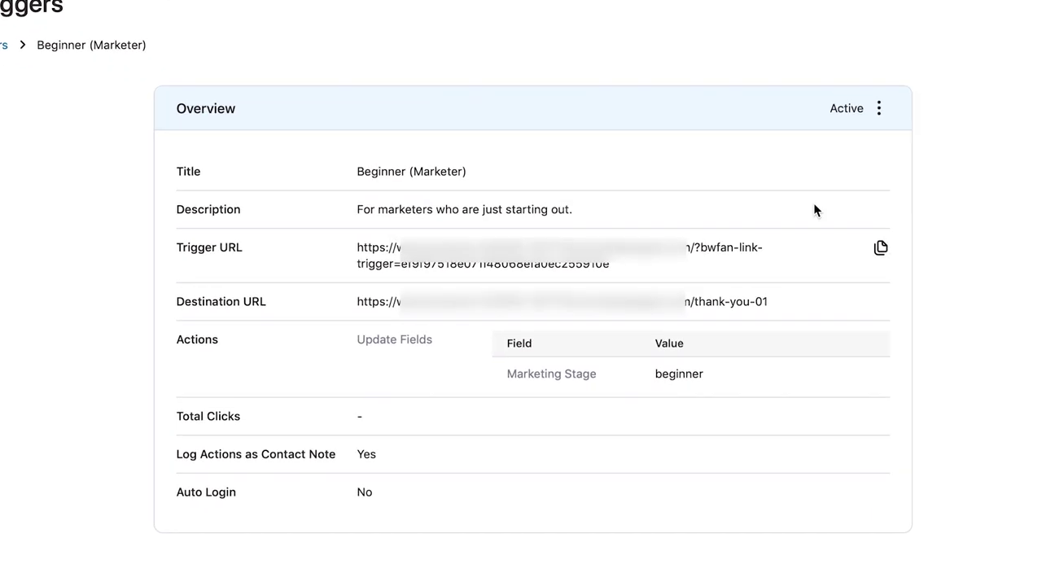
Copy the trigger URL from the saved link trigger's overview
{"action": "left_click", "coordinate": [949, 236]}
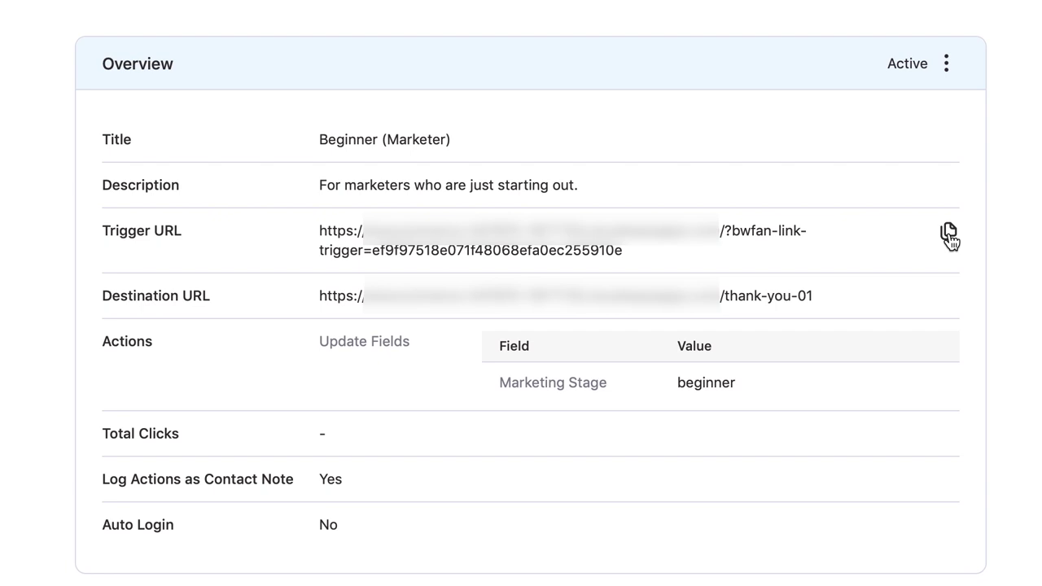
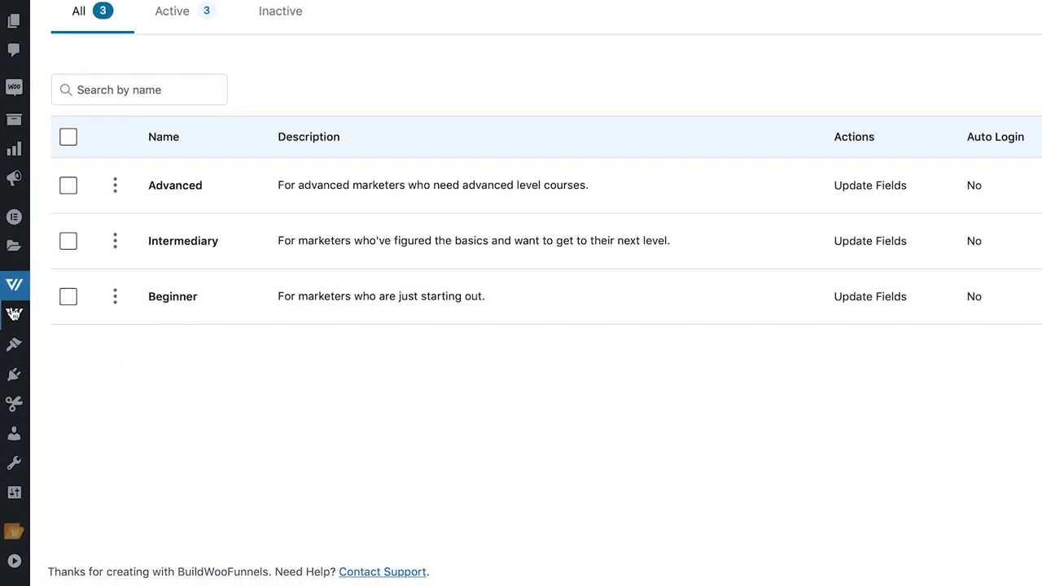
Create a new automation named "Welcome Series for marketers"
{"action": "mouse_move", "coordinate": [17, 295]}
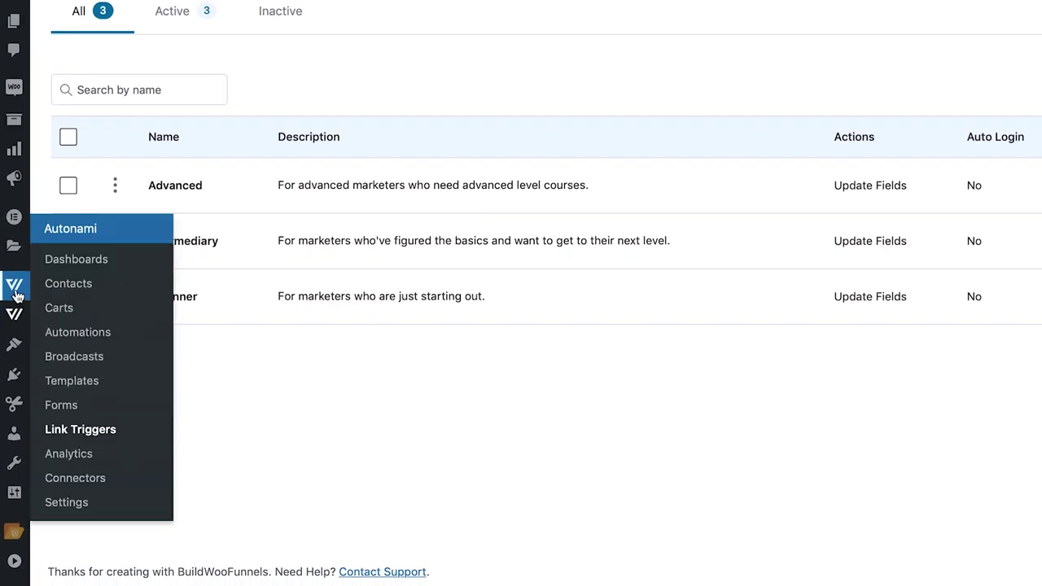
{"action": "left_click", "coordinate": [100, 339]}
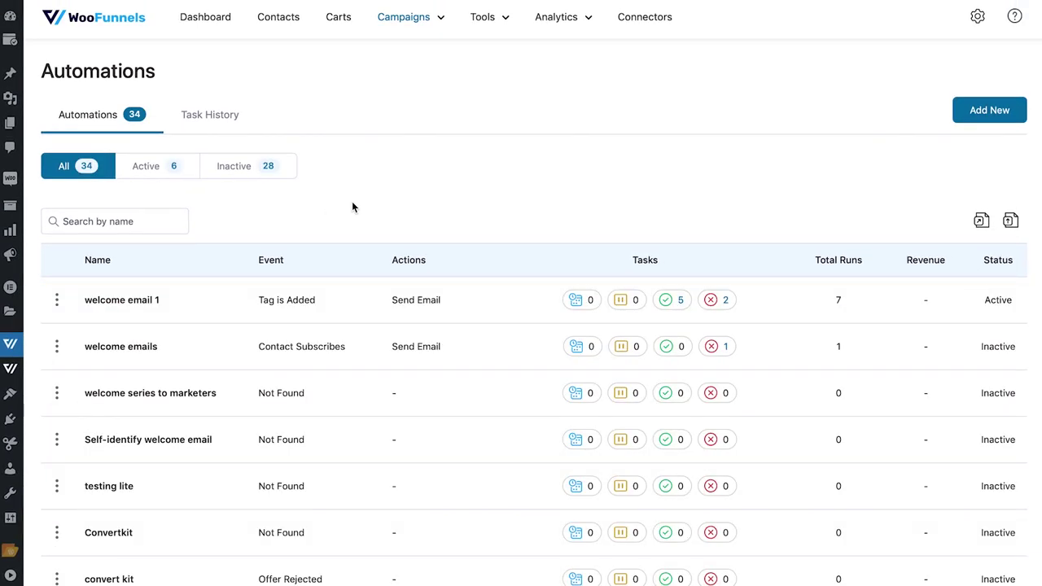
{"action": "left_click", "coordinate": [968, 121]}
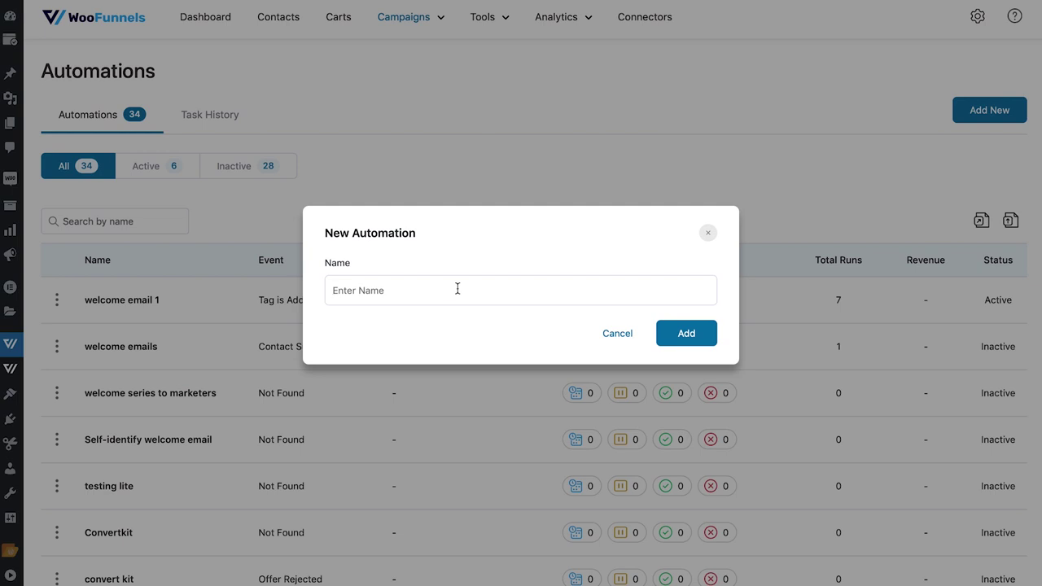
{"action": "type", "text": "Welcome Series for marketers"}
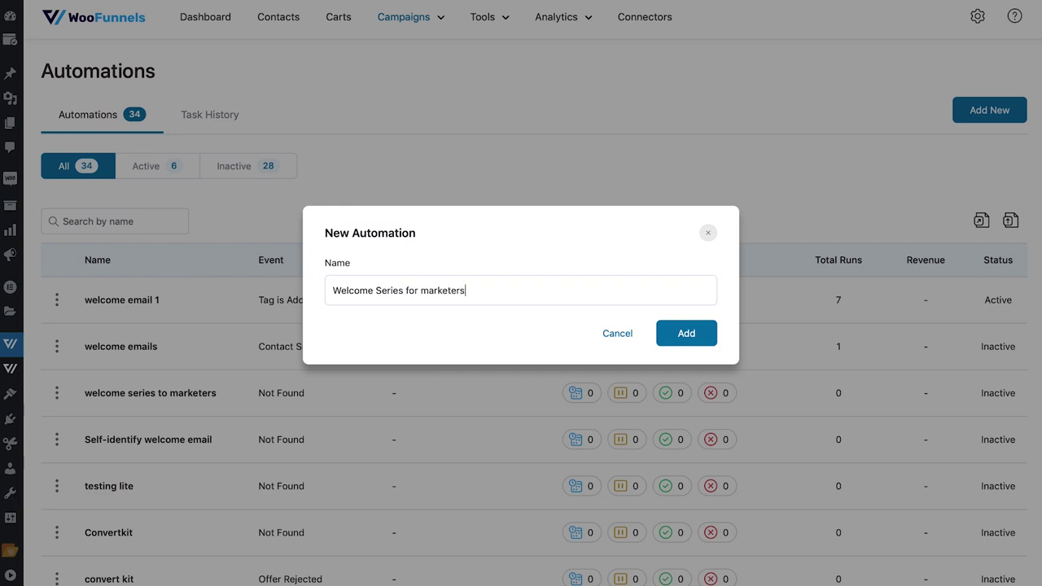
{"action": "left_click", "coordinate": [698, 333]}
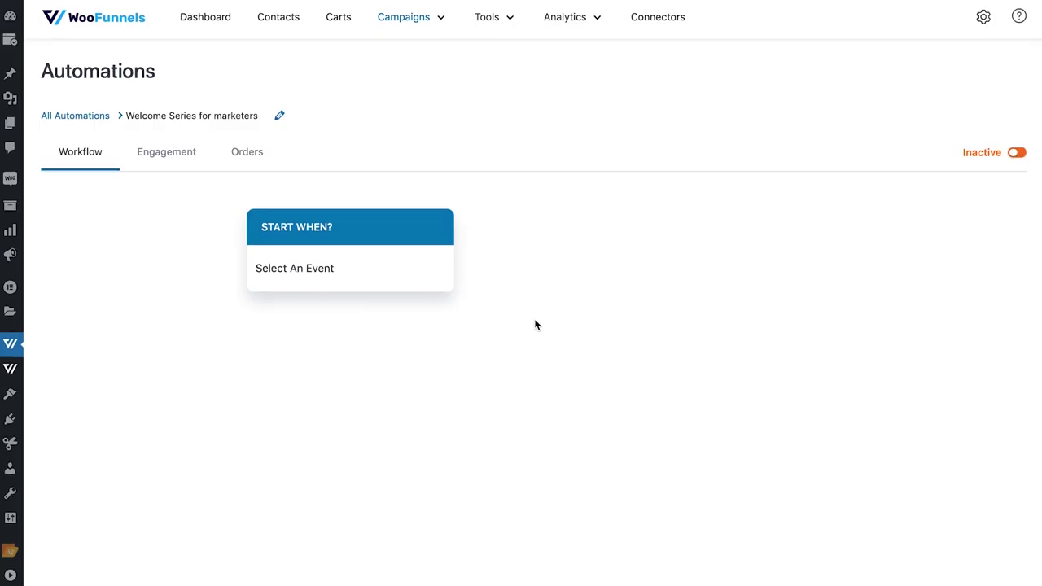
Set the automation's start event to Autonami's Tag is Added
{"action": "left_click", "coordinate": [334, 279]}
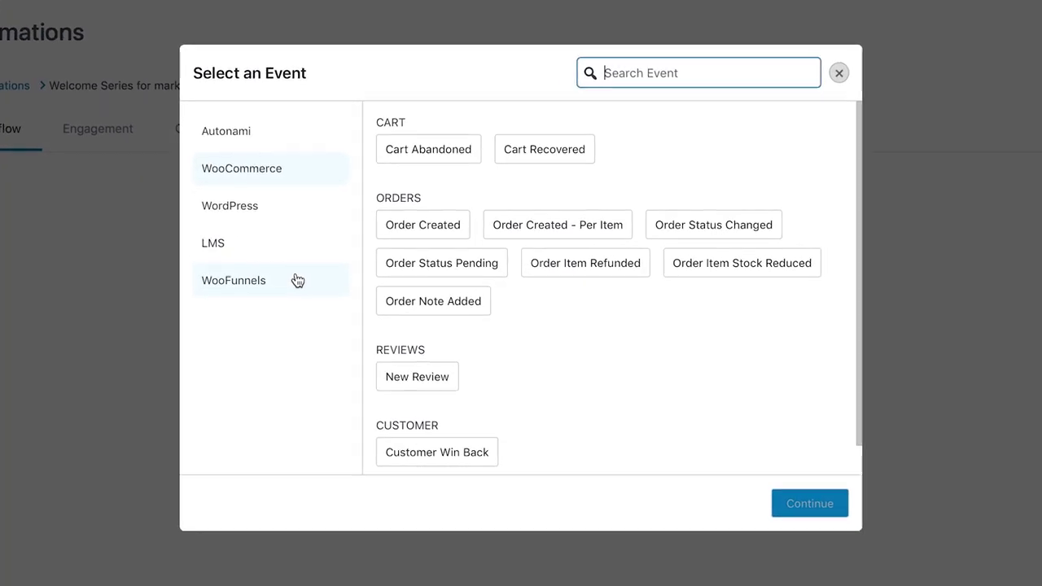
{"action": "left_click", "coordinate": [244, 145]}
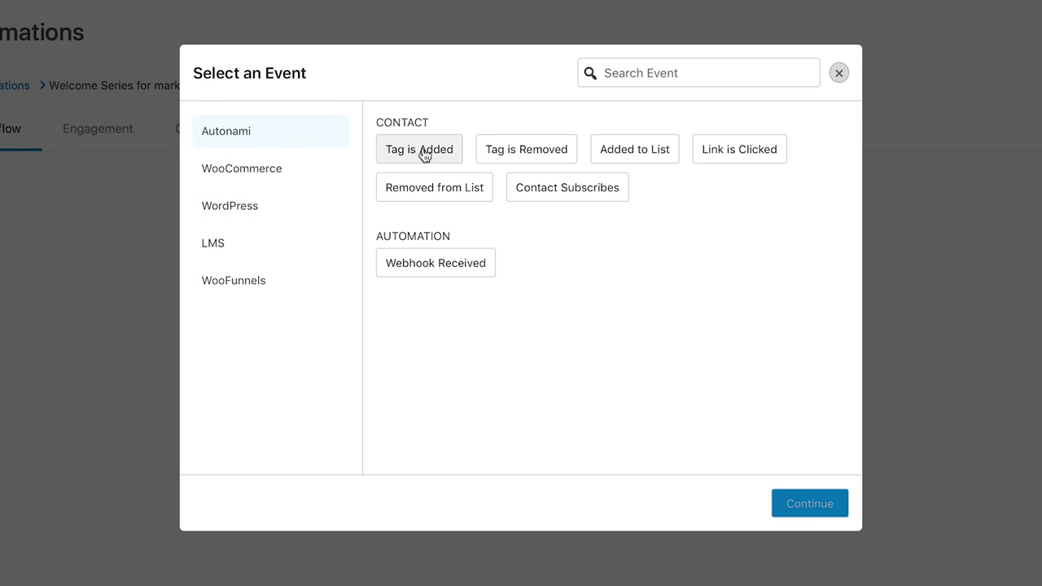
{"action": "left_click", "coordinate": [422, 151]}
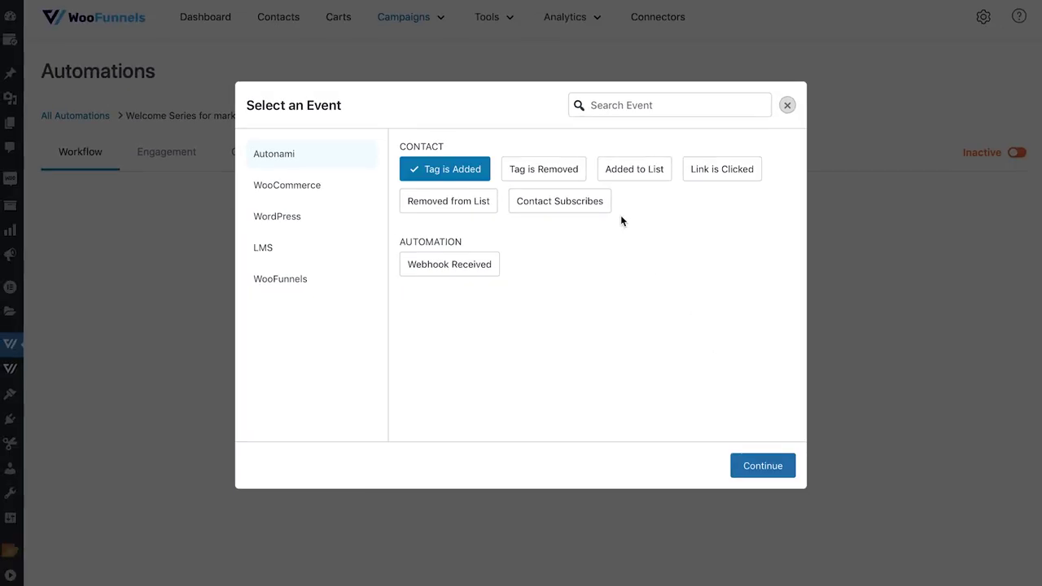
{"action": "left_click", "coordinate": [763, 466]}
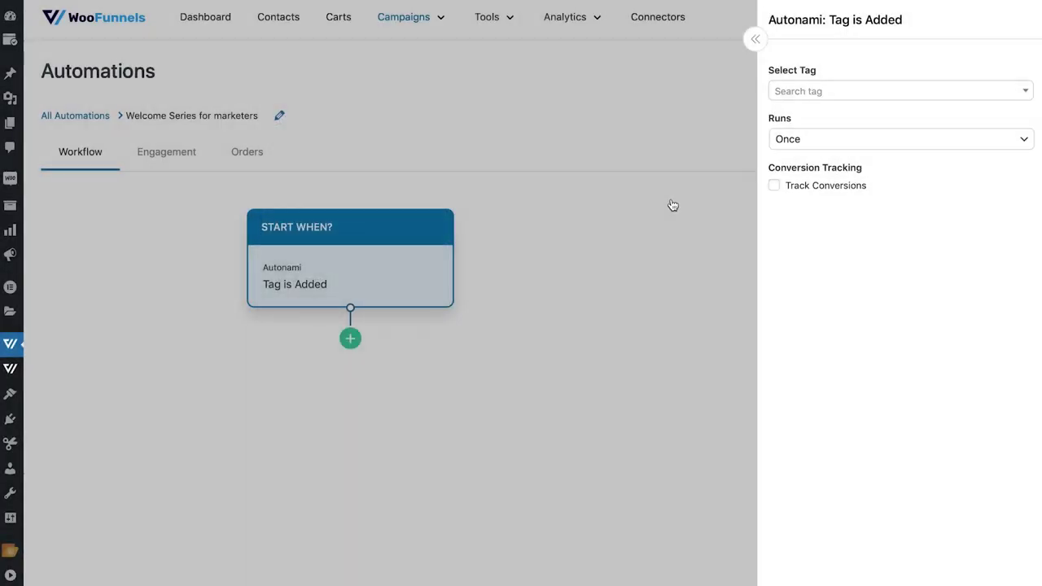
Choose marketerlevel as the tag that starts the automation and enable Track Conversions
{"action": "left_click", "coordinate": [801, 99]}
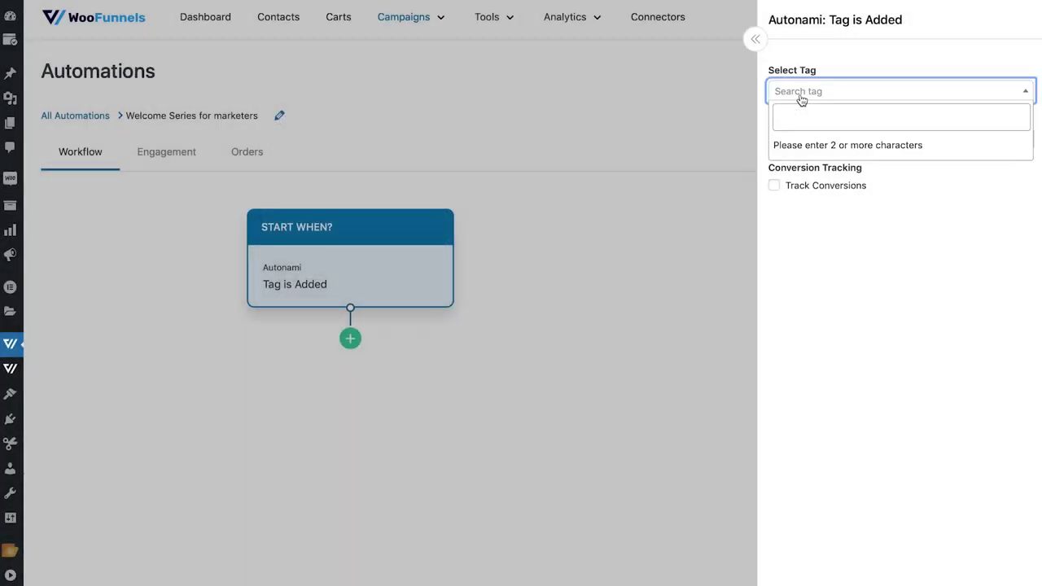
{"action": "type", "text": "marke"}
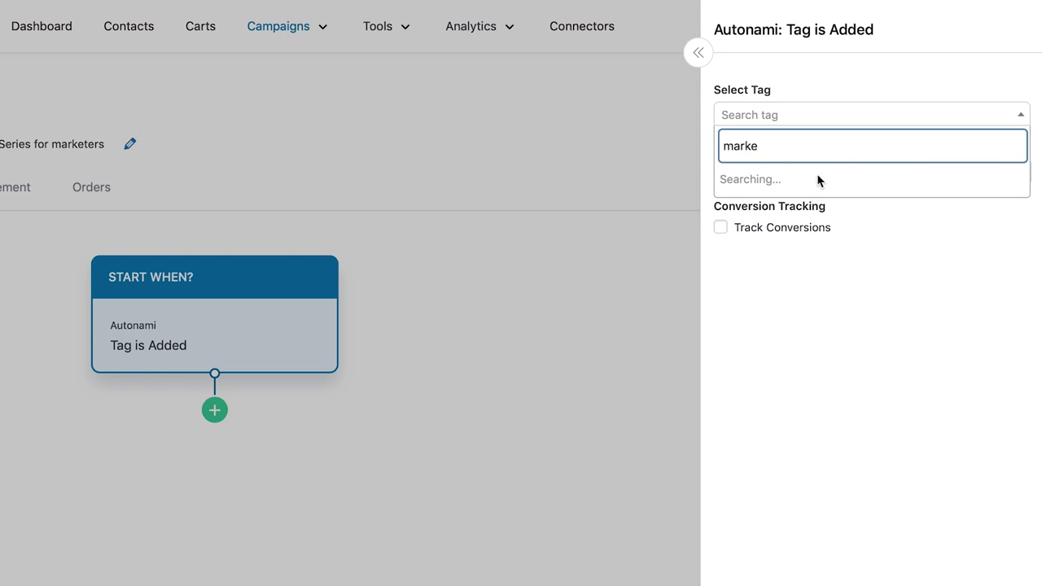
{"action": "left_click", "coordinate": [785, 211]}
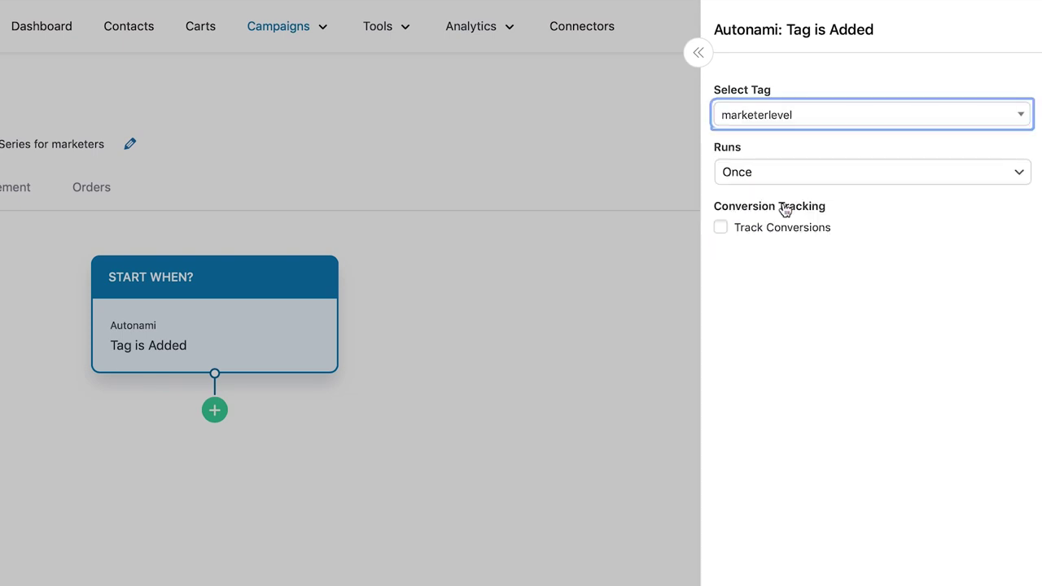
{"action": "left_click", "coordinate": [770, 235]}
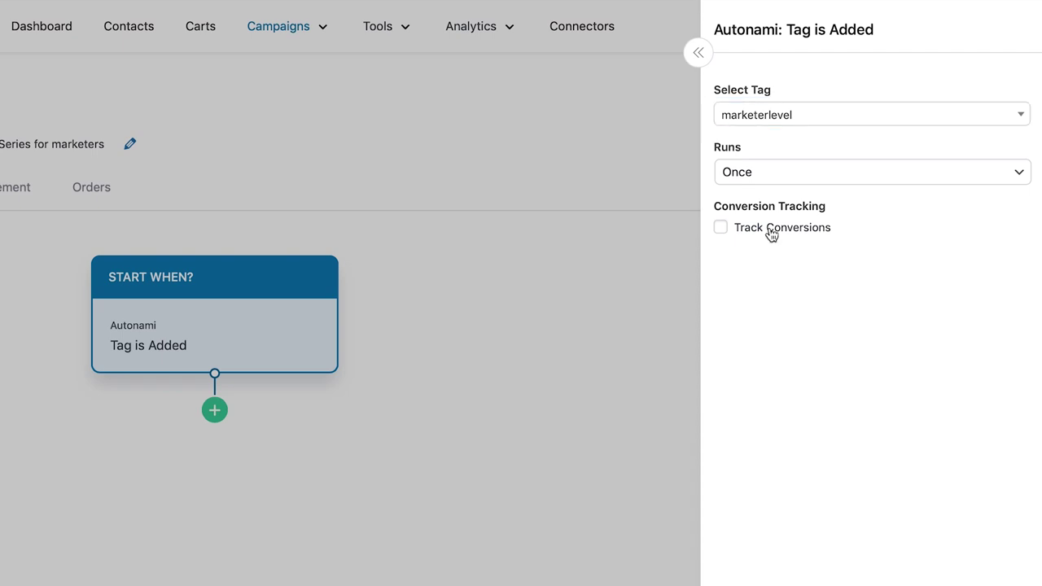
{"action": "left_click", "coordinate": [720, 227]}
Add a direct action after the start event and set it to Send Email
{"action": "left_click", "coordinate": [214, 409]}
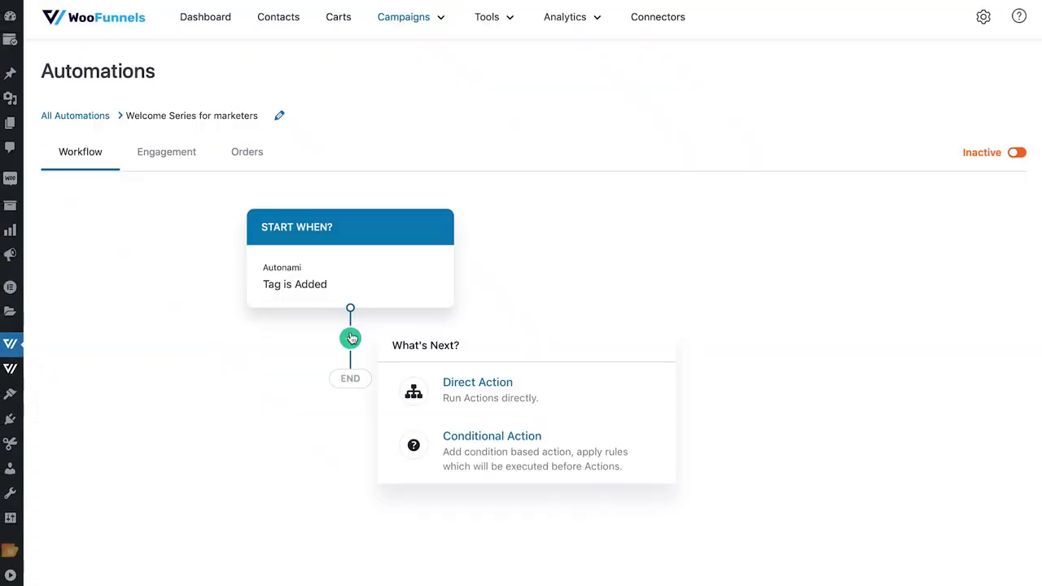
{"action": "left_click", "coordinate": [468, 392]}
{"action": "left_click", "coordinate": [341, 418]}
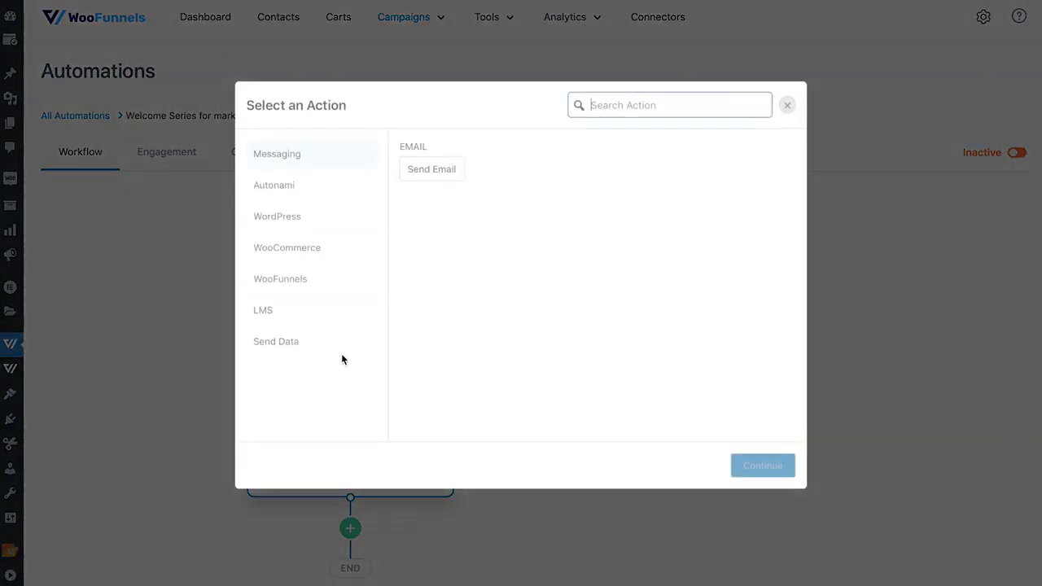
{"action": "left_click", "coordinate": [446, 167]}
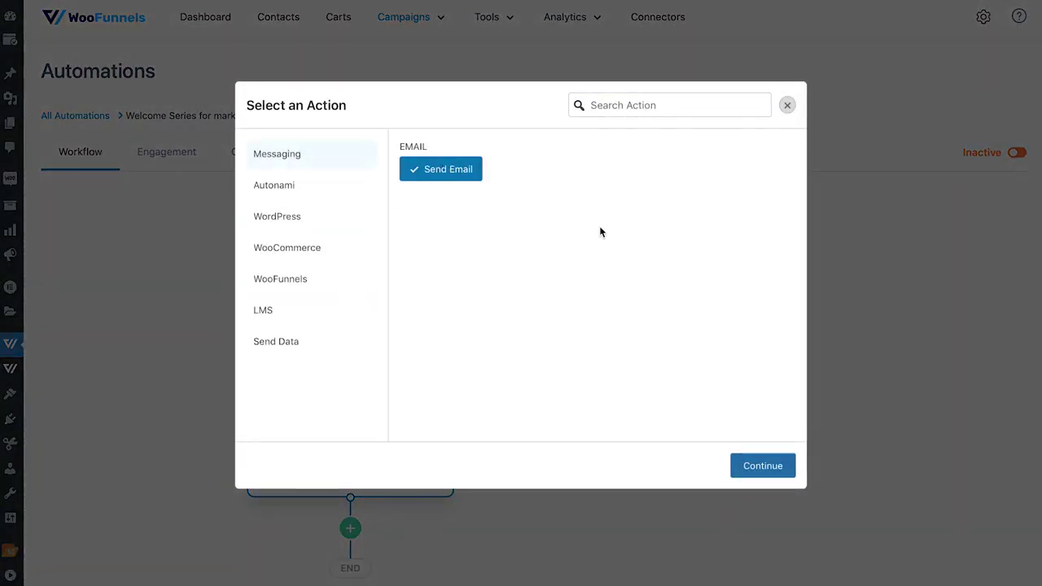
{"action": "left_click", "coordinate": [753, 465]}
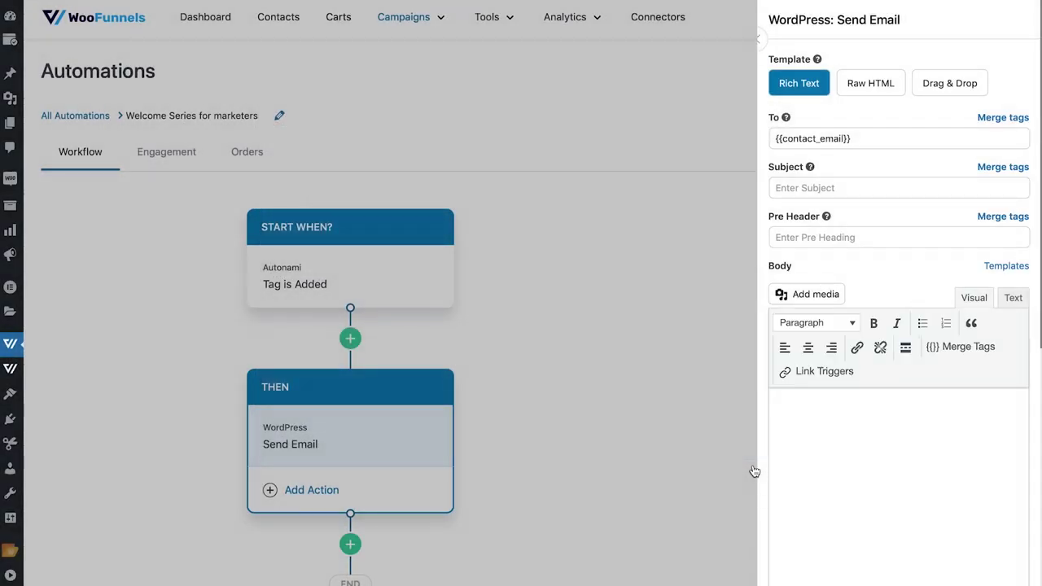
Widen the Send Email settings and enter the subject "welcome aand a quick question"
{"action": "left_click", "coordinate": [758, 37]}
{"action": "scroll", "coordinate": [693, 440], "scroll_direction": "down", "scroll_amount": 3}
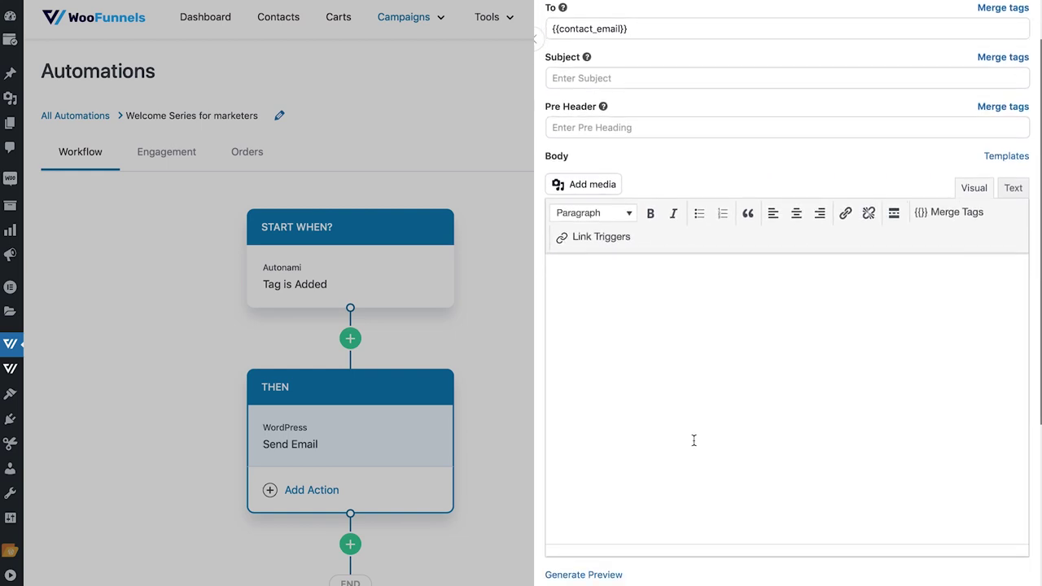
{"action": "left_click", "coordinate": [587, 73]}
{"action": "type", "text": "welcome aand"}
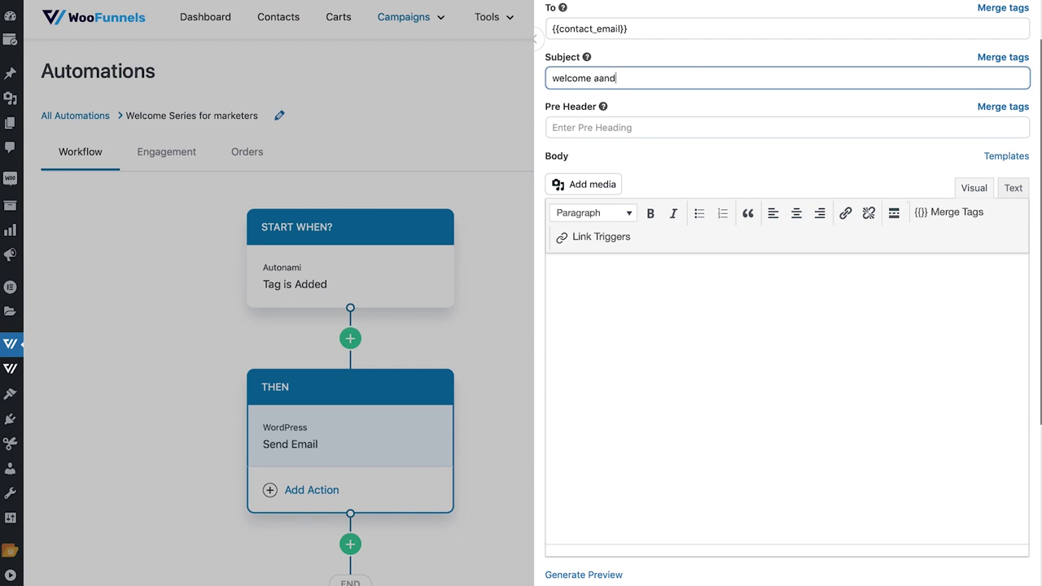
{"action": "type", "text": " a quick question"}
Fill the email body with the welcome message and three marketing-stage options, opening it with the greeting "Hi"
{"action": "left_click", "coordinate": [621, 294]}
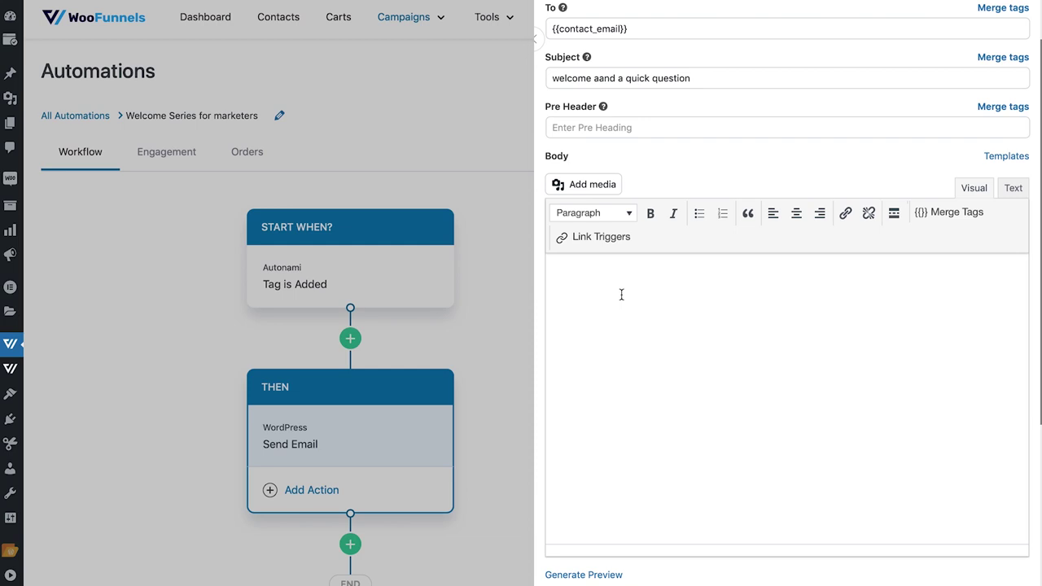
{"action": "type", "text": "Thank you for becoming a part of our tribe. We'd like to ask you a quick question. When you answer this for us, we will be able to send you more relevant content. Which of the following speaks most to you: I am just starting out on my marketing journey I have figured out the basics but want to learn more about achieving my goals I am doing well on my journey and want advanced level courses Select the option that you feel best suits you. Thank you"}
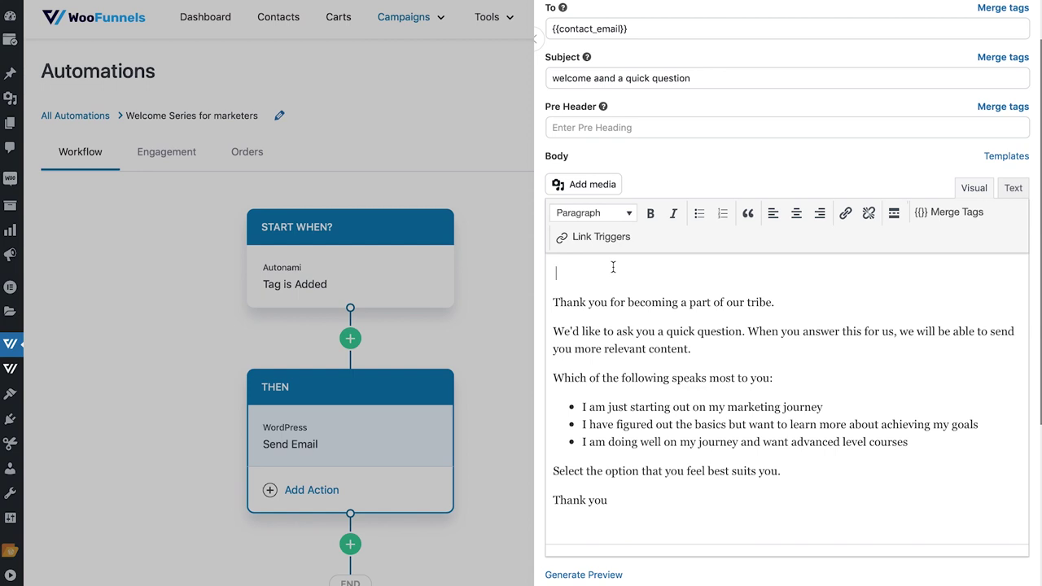
{"action": "type", "text": "Hi"}
{"action": "key", "text": "BackSpace"}
{"action": "key", "text": "BackSpace"}
{"action": "key", "text": "BackSpace"}
{"action": "type", "text": "Hi"}
Insert the contact_first_name merge tag after the "Hi" greeting, without a fallback
{"action": "left_click", "coordinate": [972, 212]}
{"action": "type", "text": "fir"}
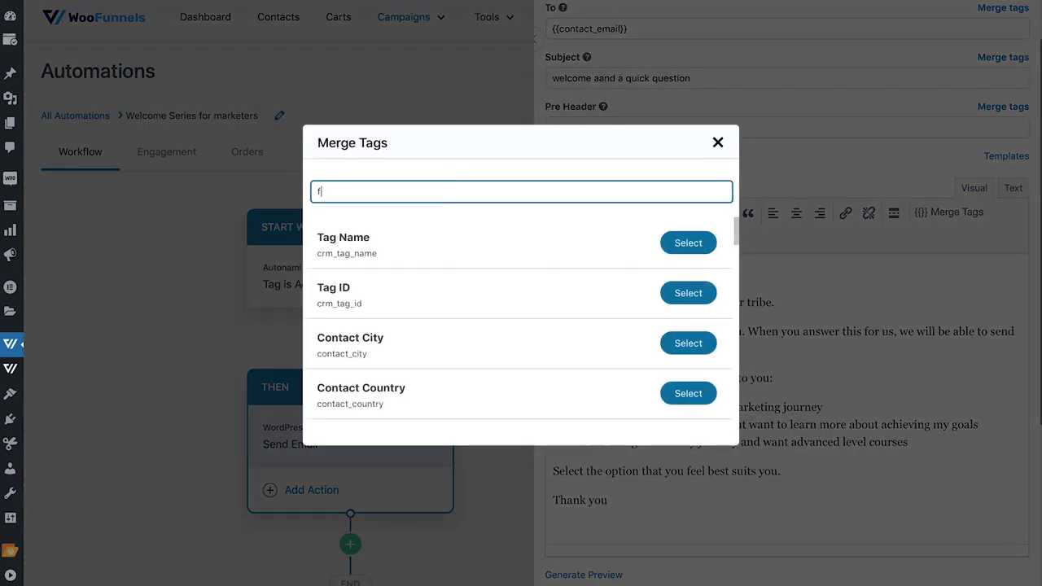
{"action": "left_click", "coordinate": [688, 243]}
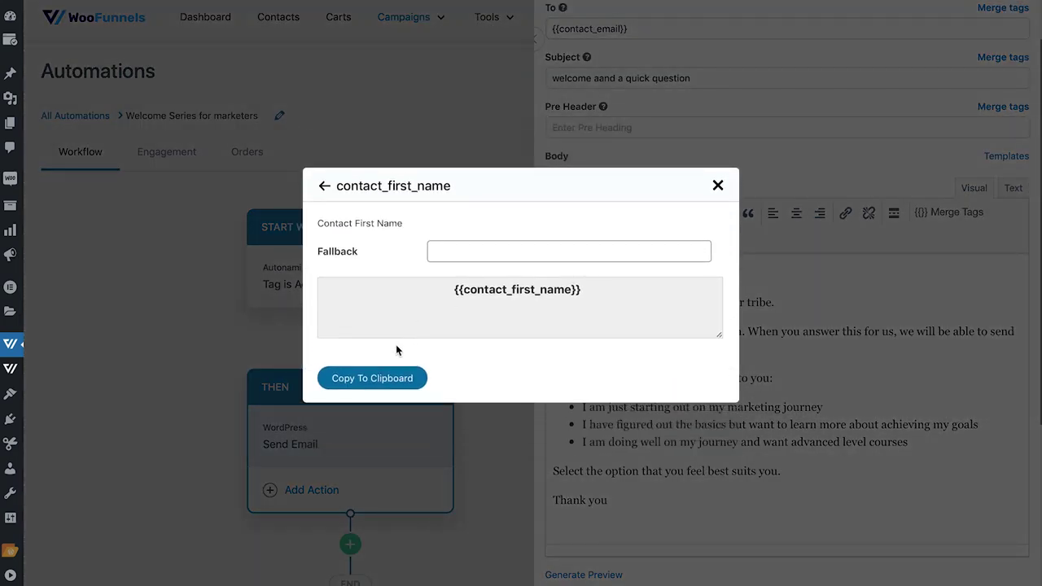
{"action": "left_click", "coordinate": [396, 344]}
{"action": "left_click", "coordinate": [598, 266]}
{"action": "key", "text": "ctrl+v"}
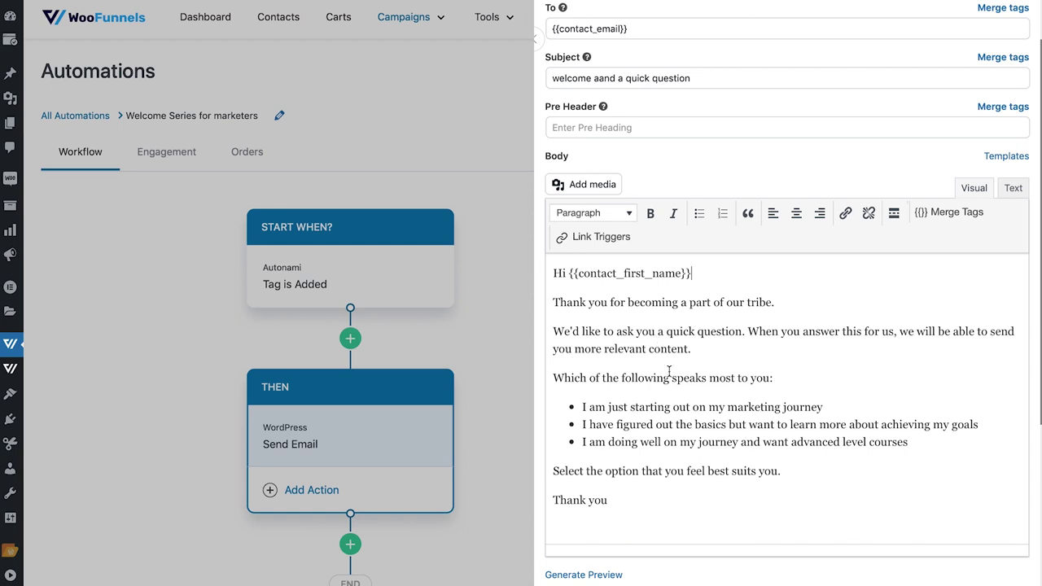
{"action": "scroll", "coordinate": [810, 385], "scroll_direction": "down", "scroll_amount": 1}
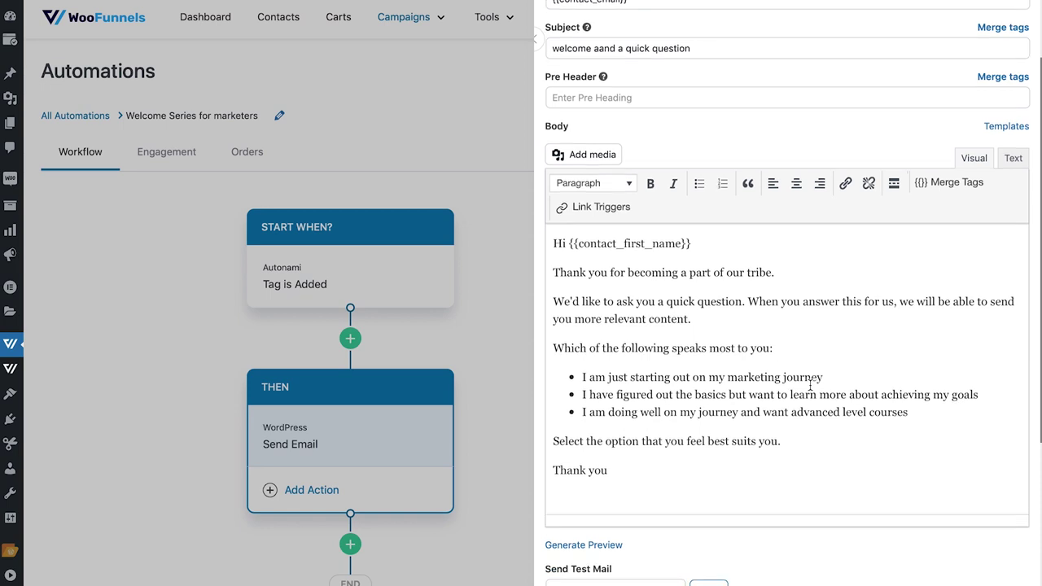
{"action": "left_click_drag", "start_coordinate": [644, 376], "coordinate": [755, 376]}
{"action": "left_click", "coordinate": [671, 394]}
{"action": "left_click_drag", "start_coordinate": [603, 393], "coordinate": [799, 394]}
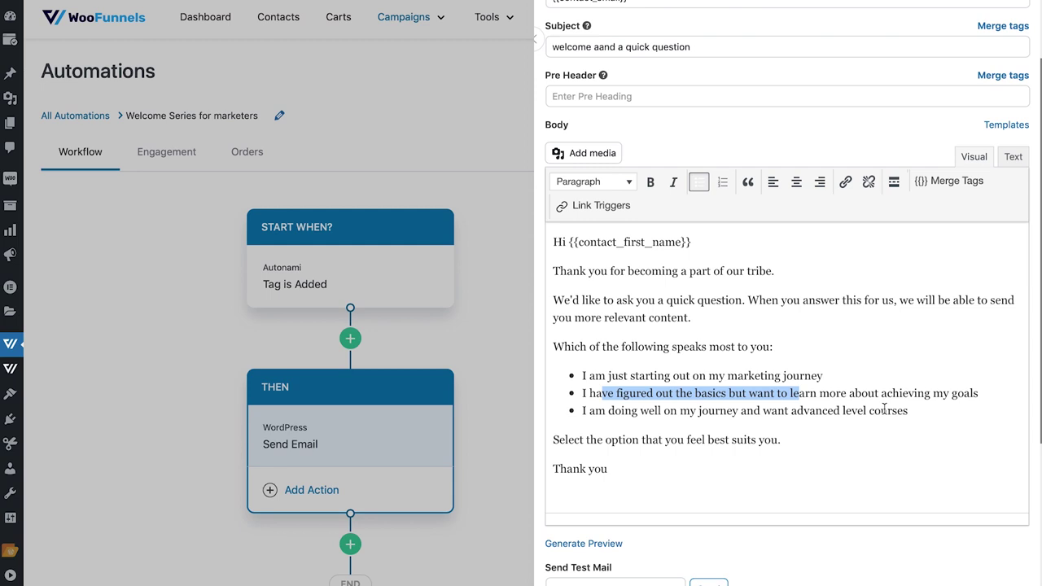
Copy the trigger URL from the Beginner link trigger's overview
{"action": "left_click", "coordinate": [798, 376]}
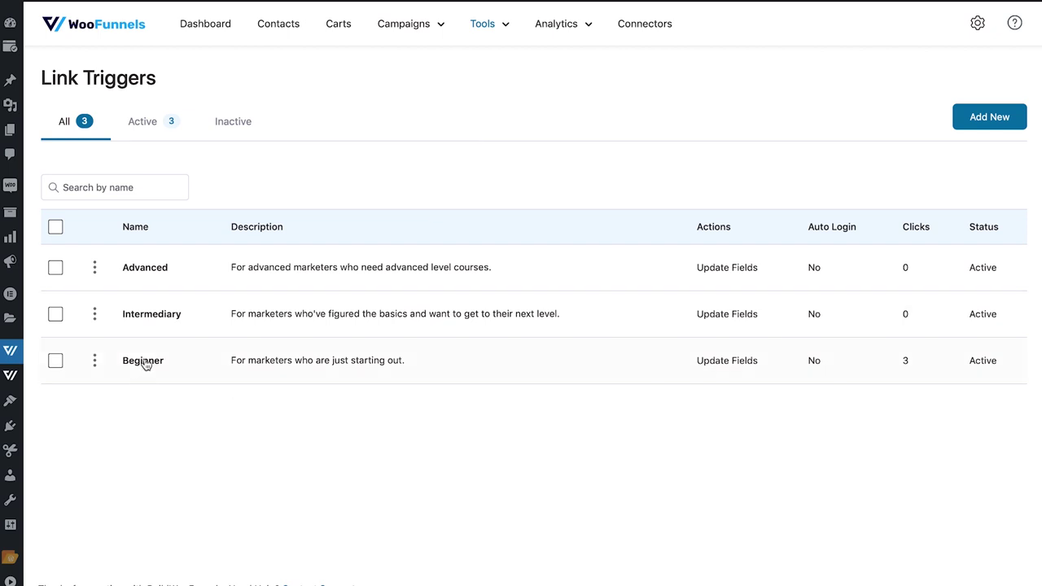
{"action": "left_click", "coordinate": [144, 363]}
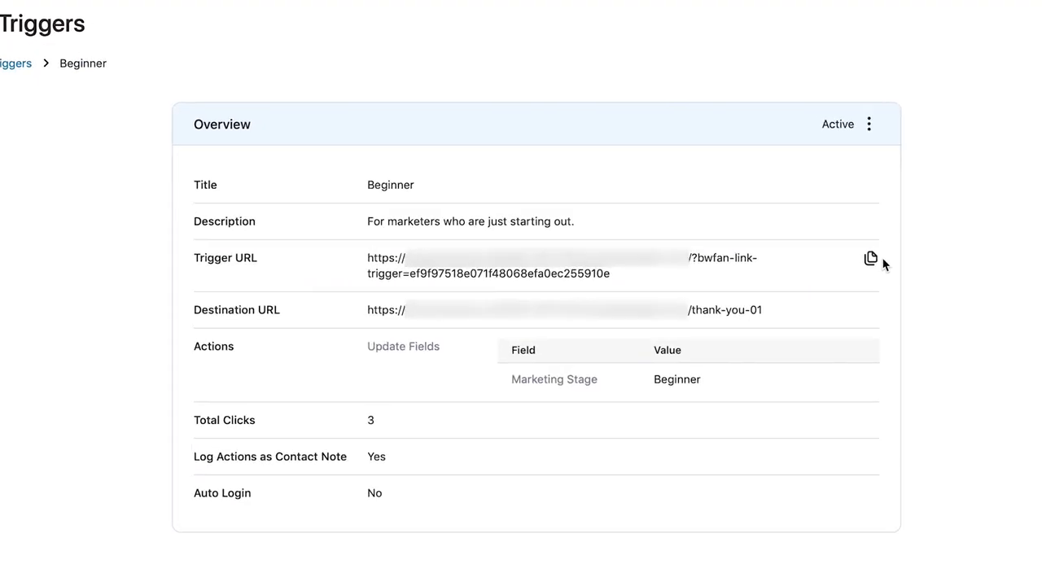
{"action": "left_click", "coordinate": [869, 261]}
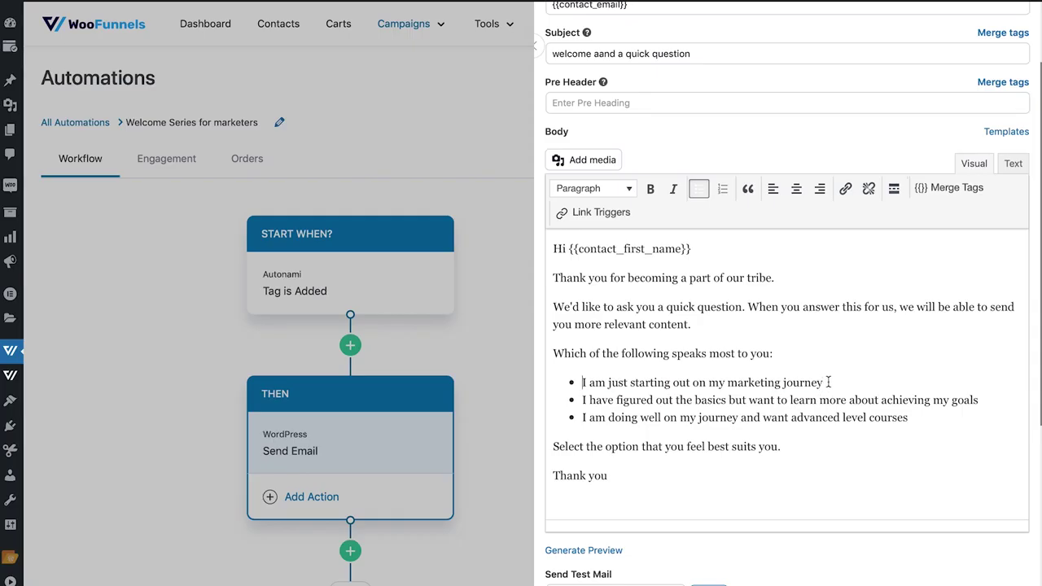
Link the email option "I am just starting out on my marketing journey" to the copied Beginner trigger URL
{"action": "left_click", "coordinate": [829, 382], "text": "shift"}
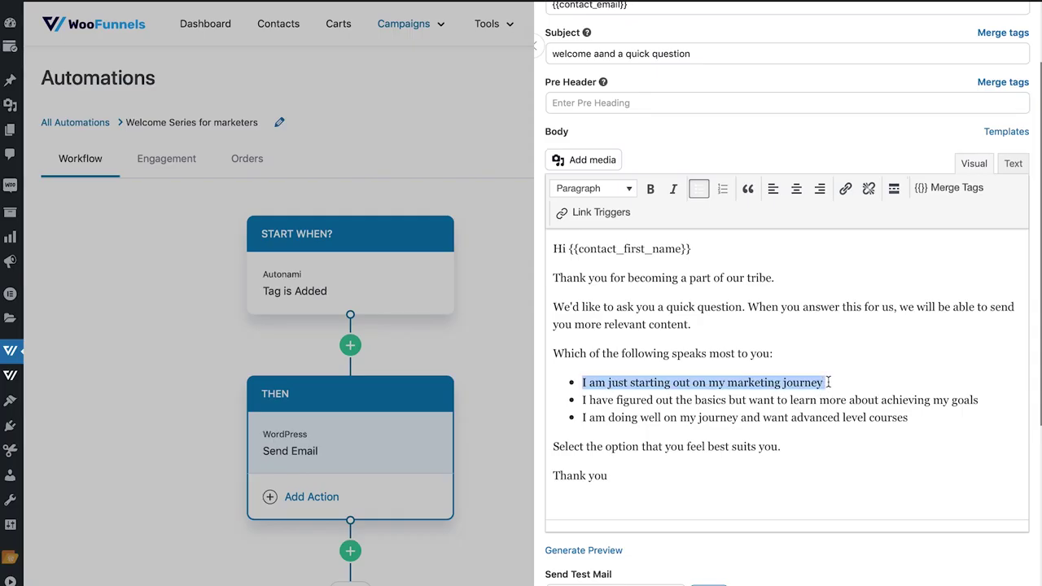
{"action": "left_click", "coordinate": [846, 193]}
{"action": "key", "text": "ctrl+v"}
{"action": "left_click", "coordinate": [802, 408]}
{"action": "left_click", "coordinate": [786, 353]}
{"action": "left_click", "coordinate": [838, 370]}
{"action": "left_click", "coordinate": [835, 350]}
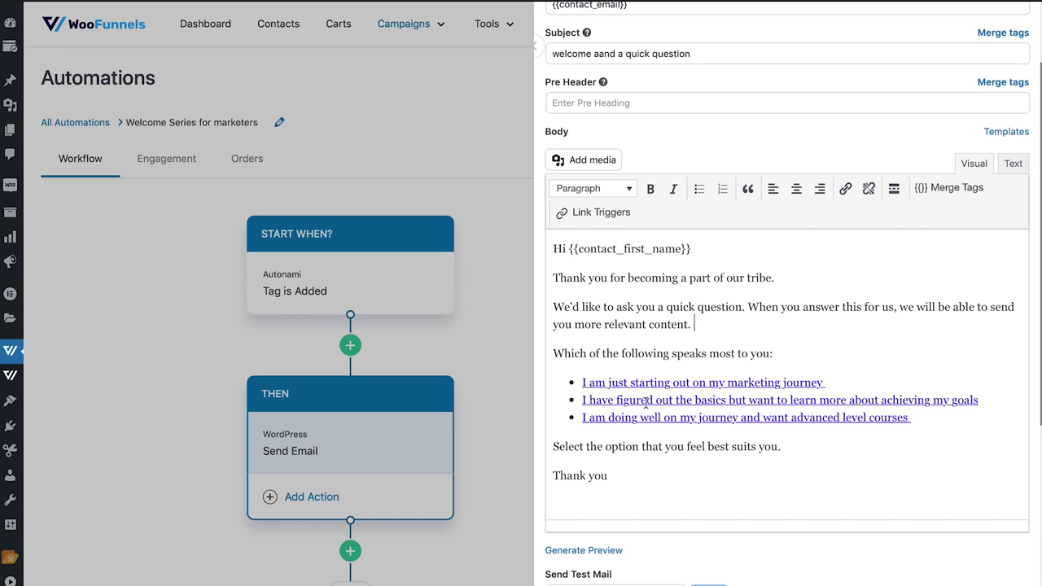
Review the finished email, close its settings and switch the automation to Active
{"action": "scroll", "coordinate": [769, 306], "scroll_direction": "up", "scroll_amount": 3}
{"action": "scroll", "coordinate": [768, 307], "scroll_direction": "down", "scroll_amount": 5}
{"action": "scroll", "coordinate": [768, 301], "scroll_direction": "up", "scroll_amount": 5}
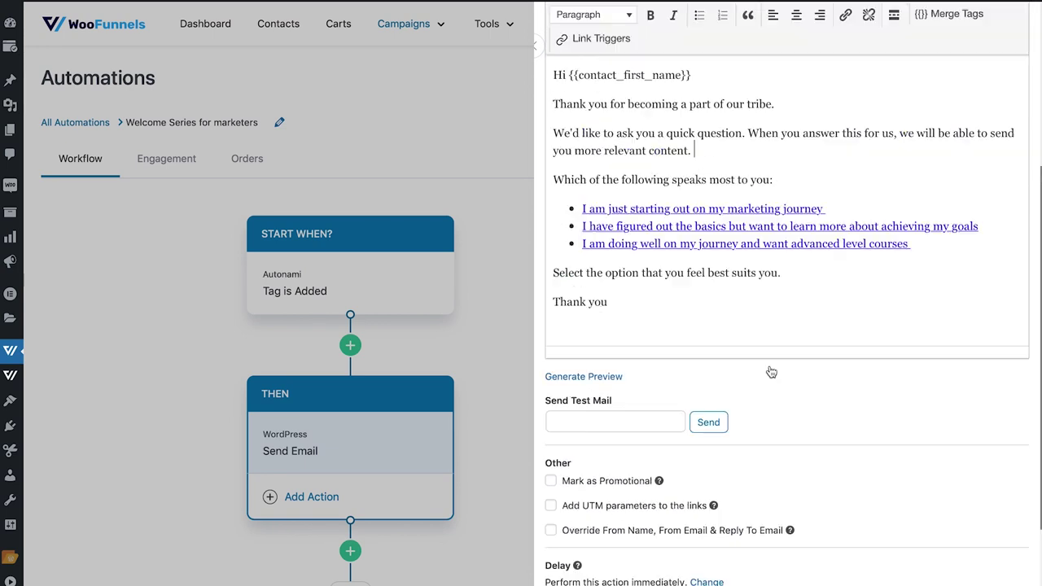
{"action": "left_click", "coordinate": [475, 84]}
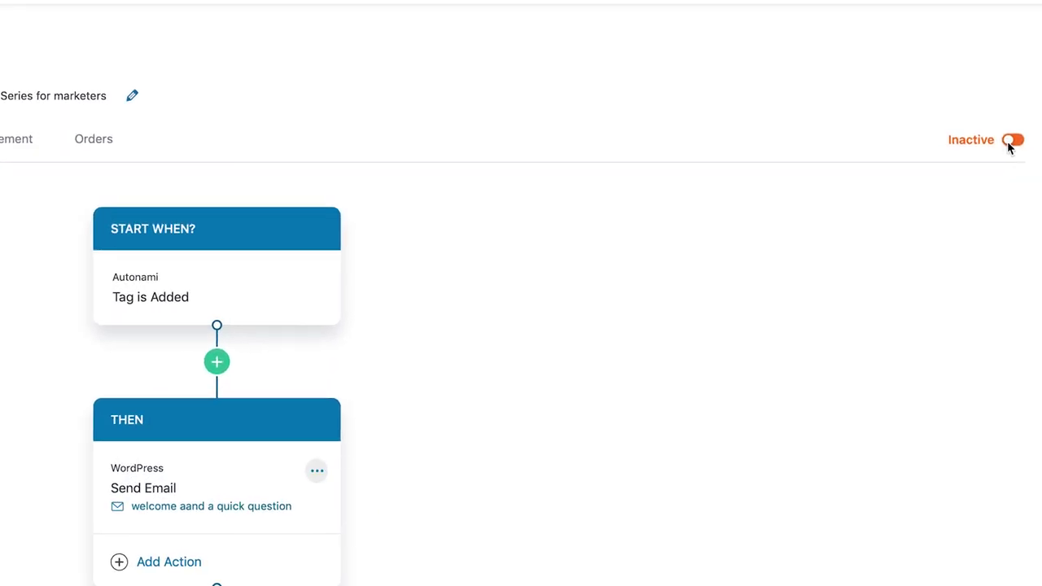
{"action": "left_click", "coordinate": [1014, 141]}
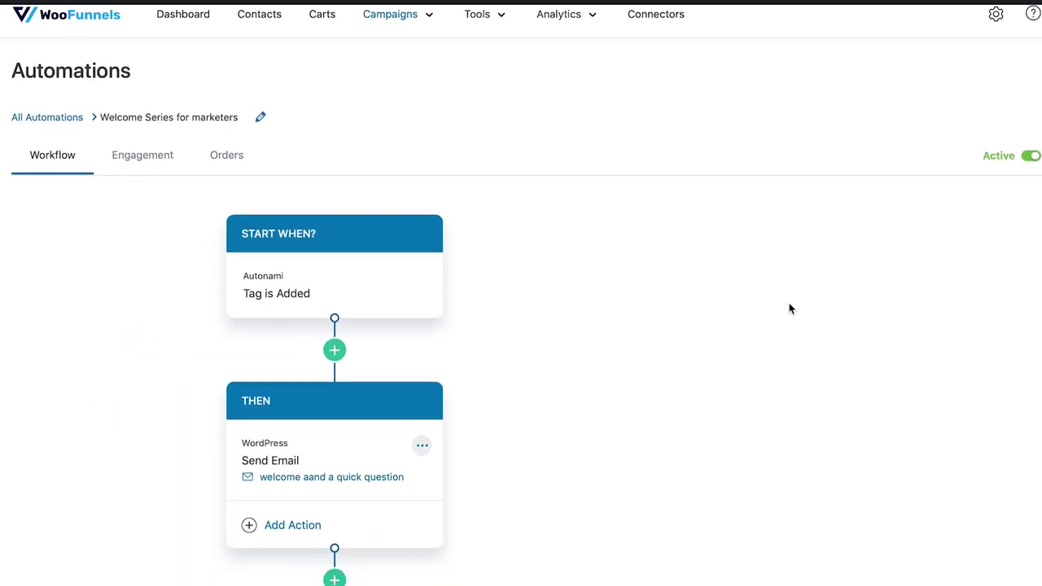
{"action": "scroll", "coordinate": [789, 308], "scroll_direction": "down", "scroll_amount": 2}
{"action": "scroll", "coordinate": [789, 308], "scroll_direction": "up", "scroll_amount": 2}
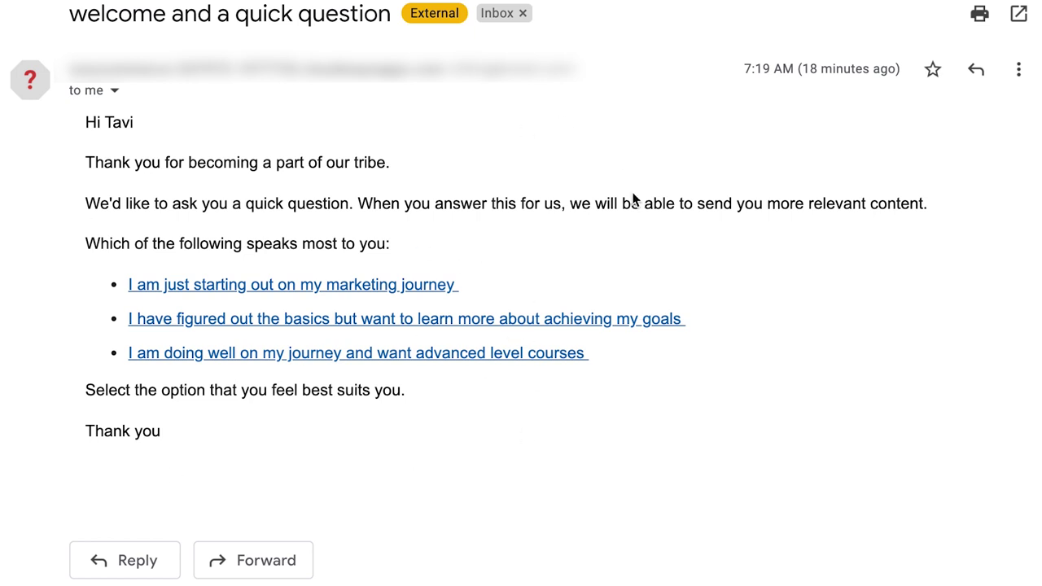
Follow the "I am just starting out on my marketing journey" link in the received email and review the thank-you page it redirects to
{"action": "left_click", "coordinate": [356, 285]}
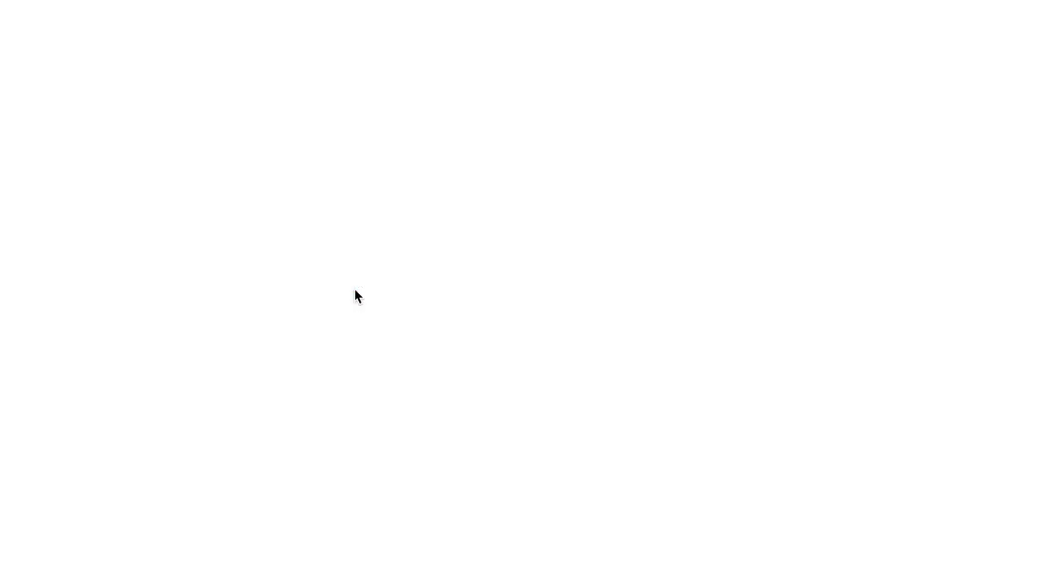
{"action": "scroll", "coordinate": [632, 322], "scroll_direction": "down", "scroll_amount": 3}
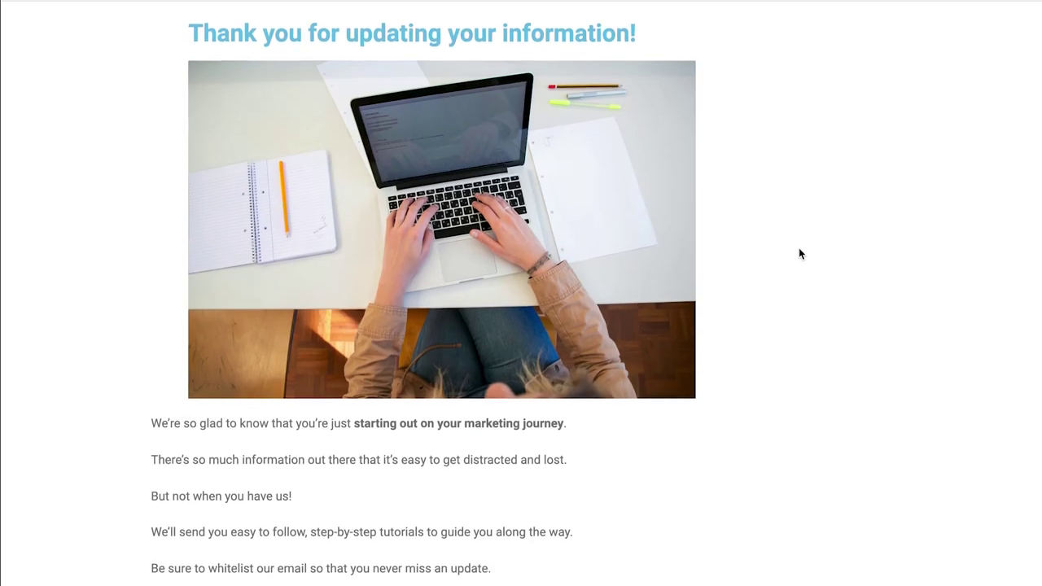
{"action": "scroll", "coordinate": [799, 254], "scroll_direction": "down", "scroll_amount": 3}
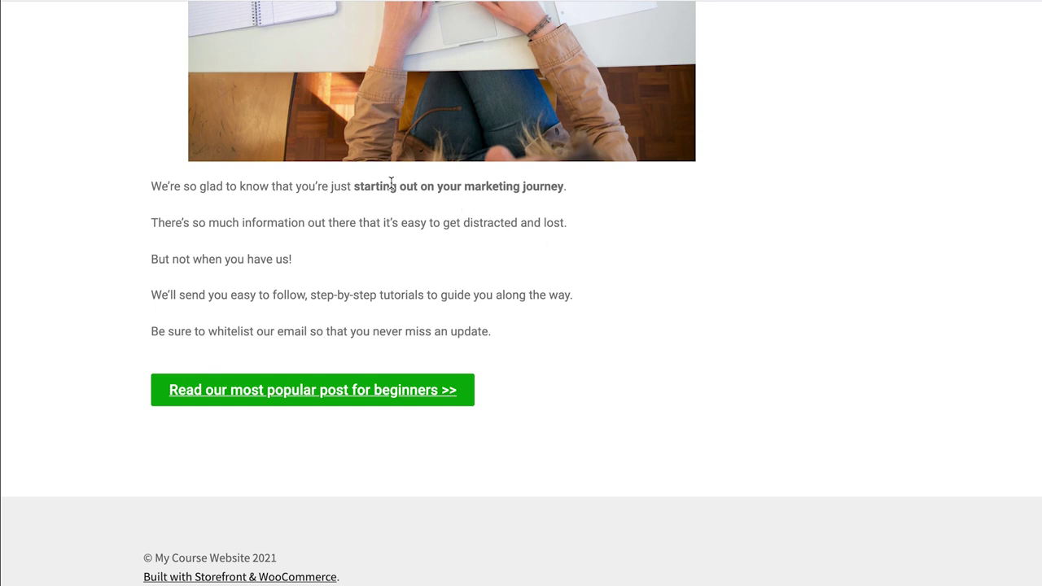
{"action": "scroll", "coordinate": [667, 222], "scroll_direction": "up", "scroll_amount": 1}
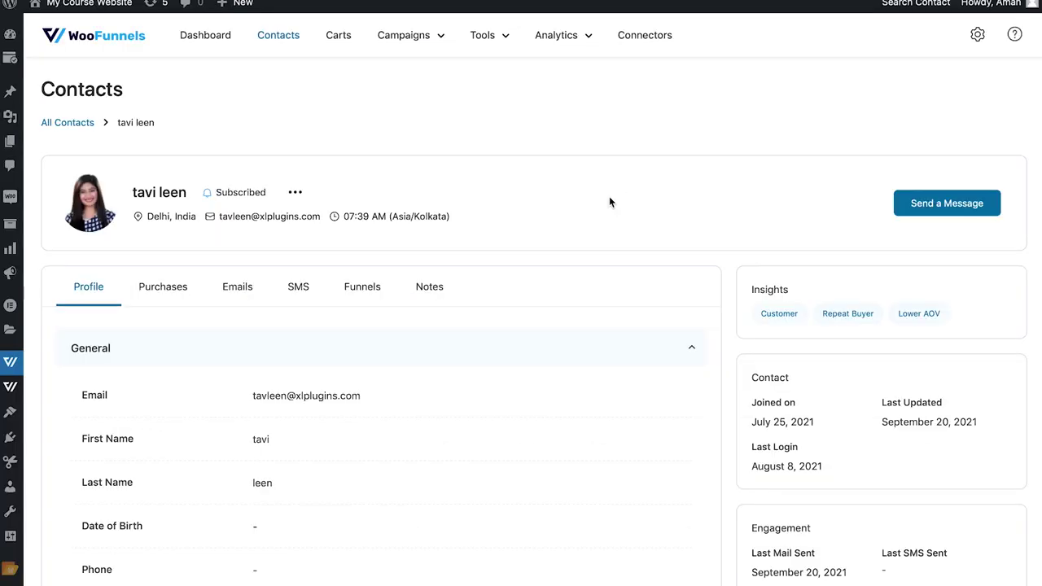
Check the Marketing Stage field in the test contact's profile, and view the contact's notes for the link trigger log
{"action": "scroll", "coordinate": [609, 202], "scroll_direction": "down", "scroll_amount": 5}
{"action": "scroll", "coordinate": [609, 202], "scroll_direction": "down", "scroll_amount": 10}
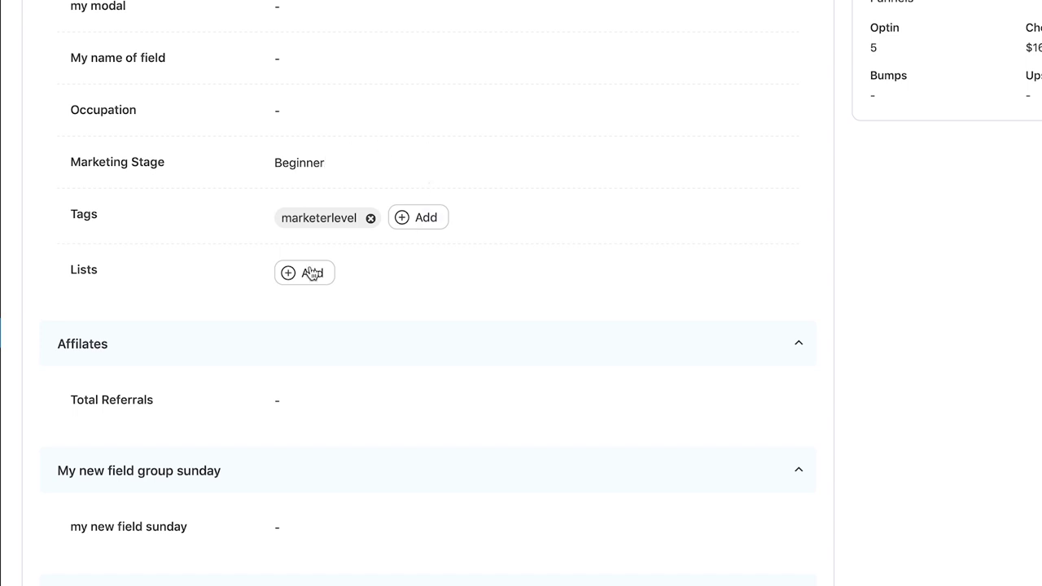
{"action": "scroll", "coordinate": [614, 225], "scroll_direction": "down", "scroll_amount": 1}
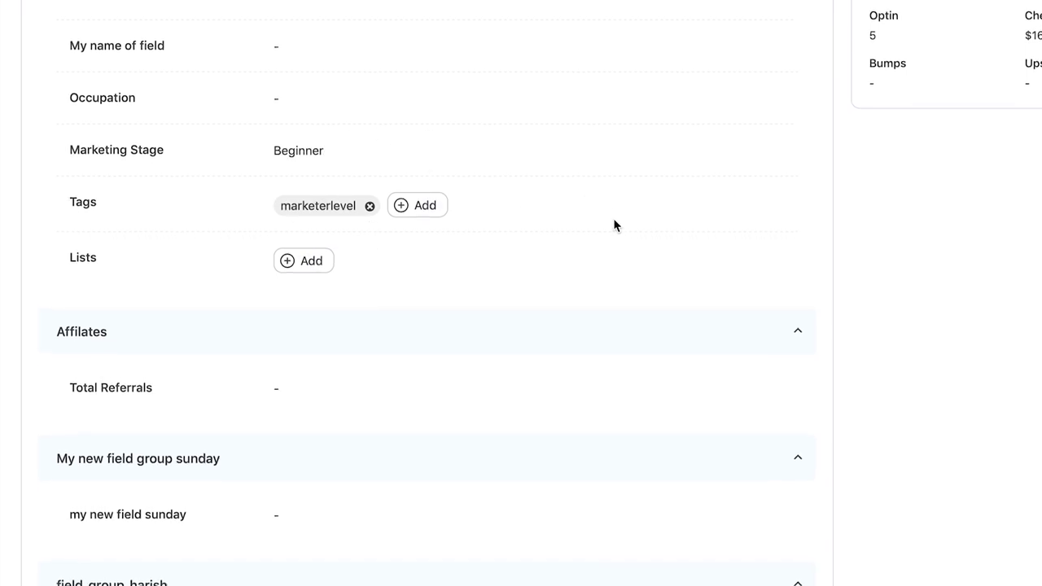
{"action": "scroll", "coordinate": [613, 226], "scroll_direction": "up", "scroll_amount": 3}
{"action": "left_click_drag", "start_coordinate": [70, 222], "coordinate": [177, 223]}
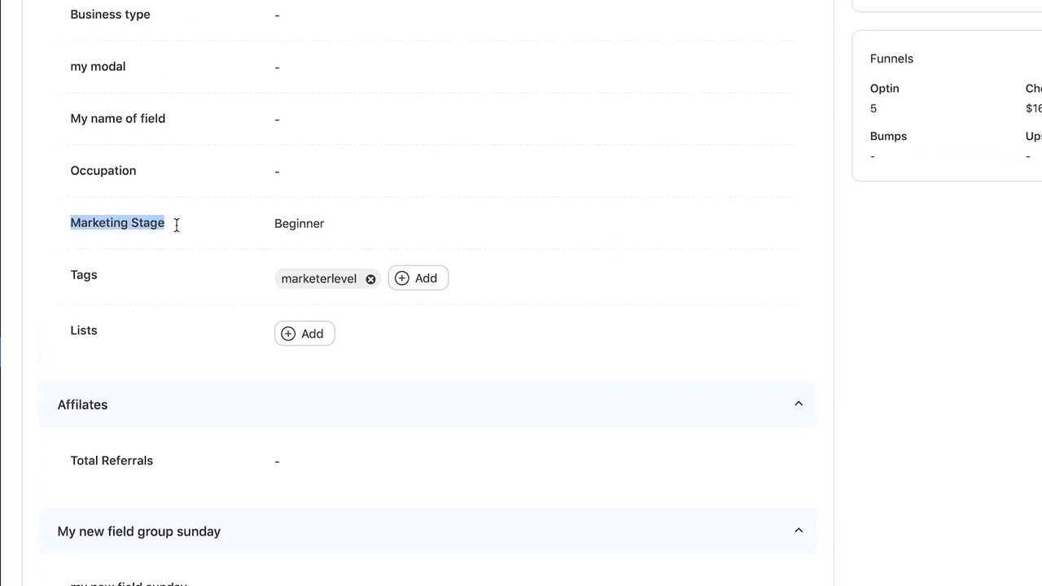
{"action": "left_click", "coordinate": [189, 226]}
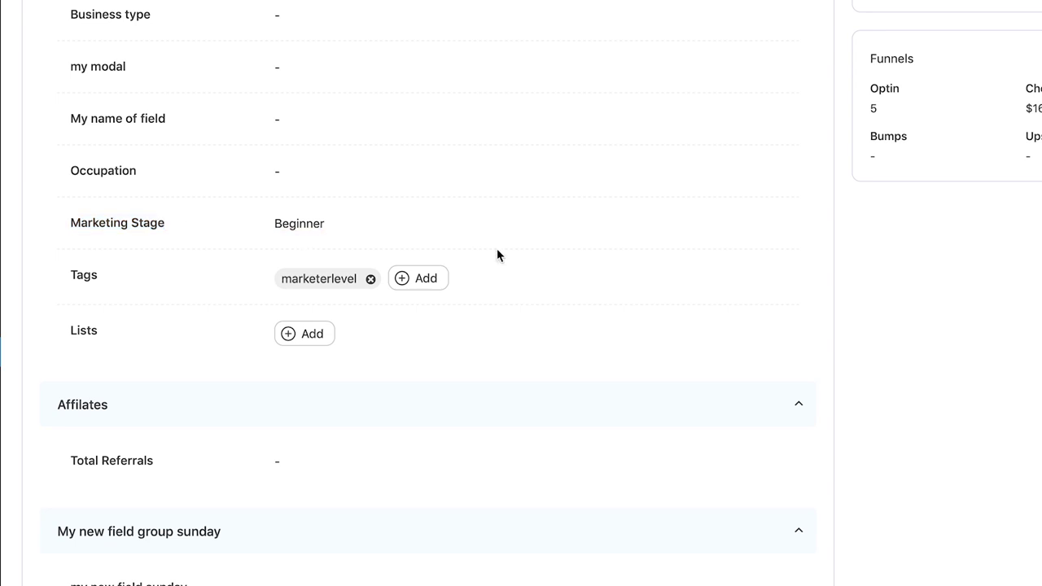
{"action": "scroll", "coordinate": [497, 253], "scroll_direction": "up", "scroll_amount": 10}
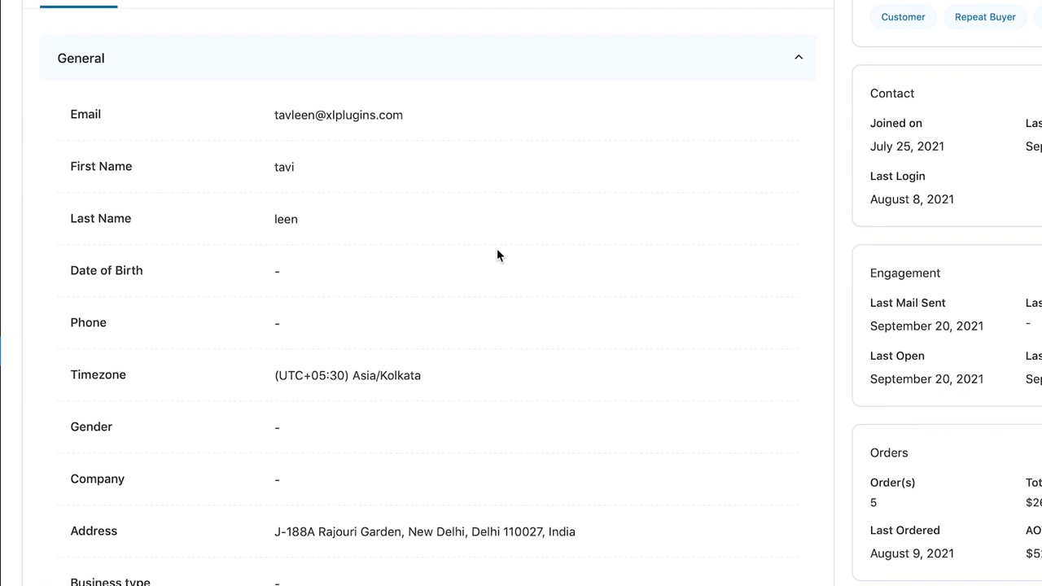
{"action": "left_click", "coordinate": [483, 190]}
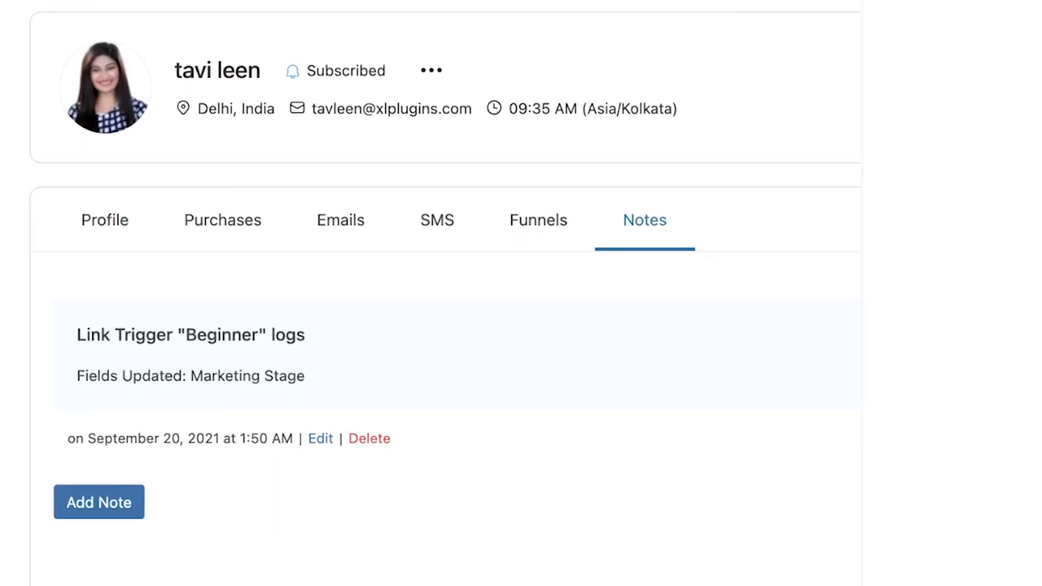